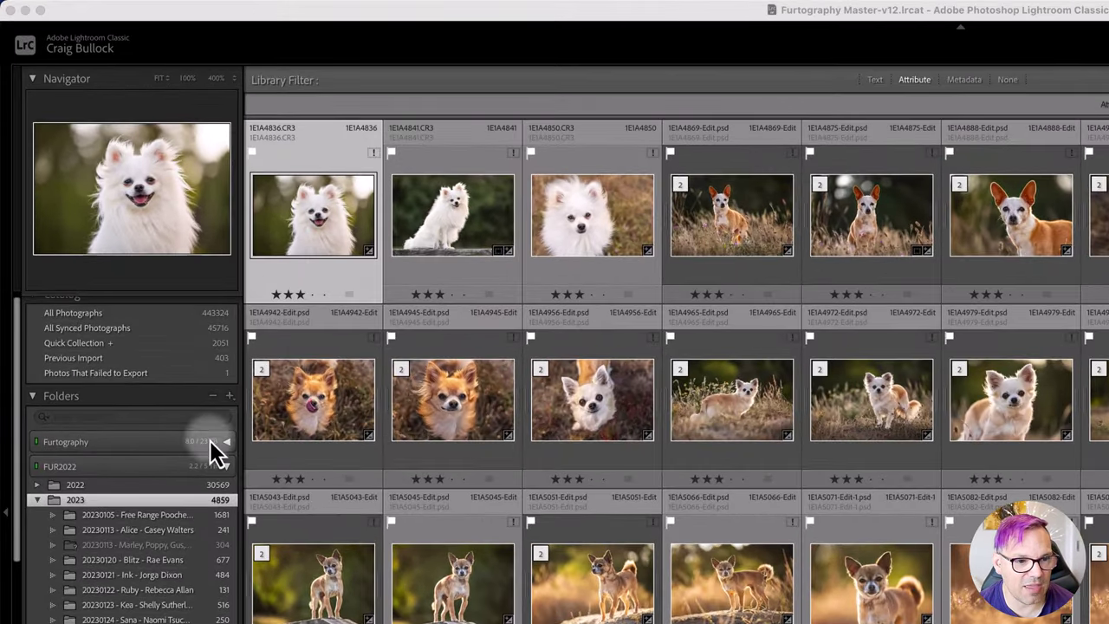
# Show the 20230113 Marley, Poppy, Gus folder's photos and clear the photo selection
pyautogui.click(137, 545)
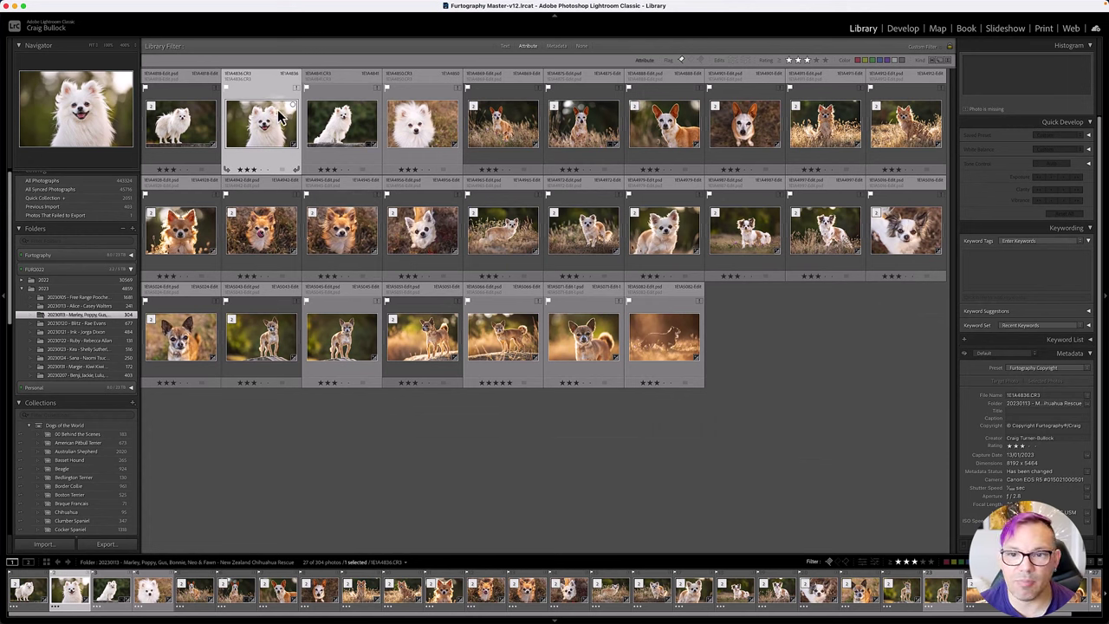
pyautogui.click(314, 439)
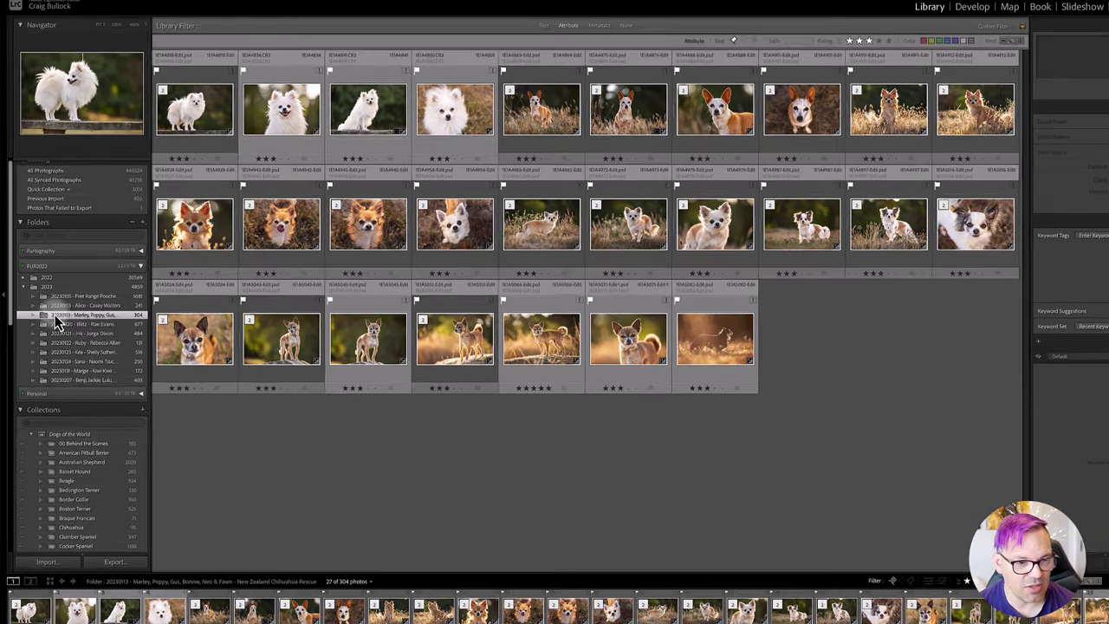
# Start Find Missing Folder for the missing chihuahua folder and search the disk for '20230113'
pyautogui.rightClick(66, 314)
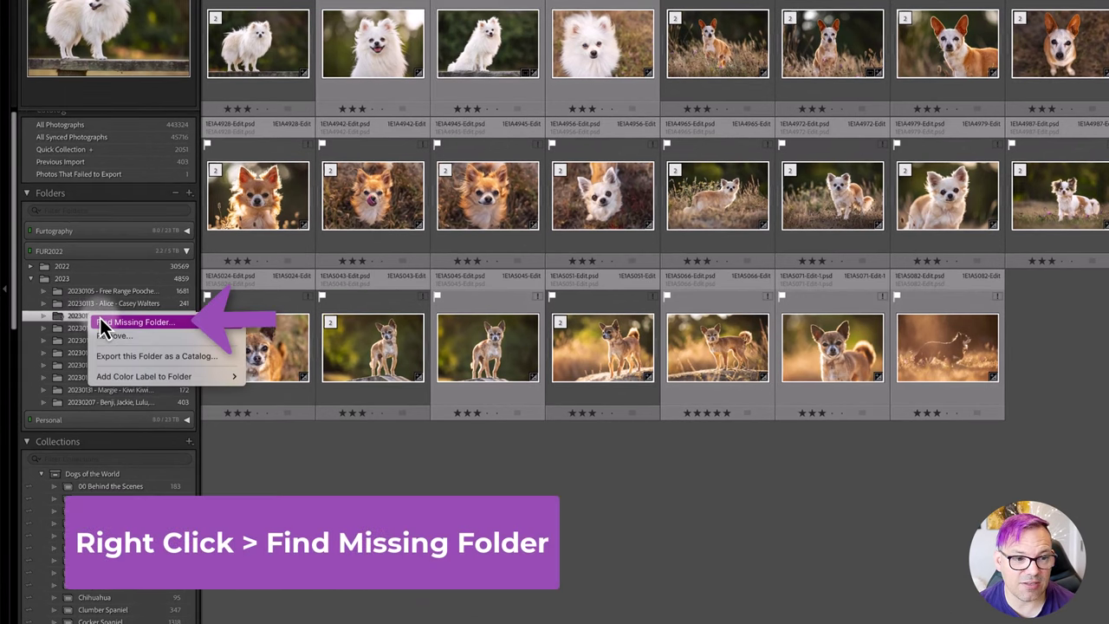
pyautogui.click(100, 318)
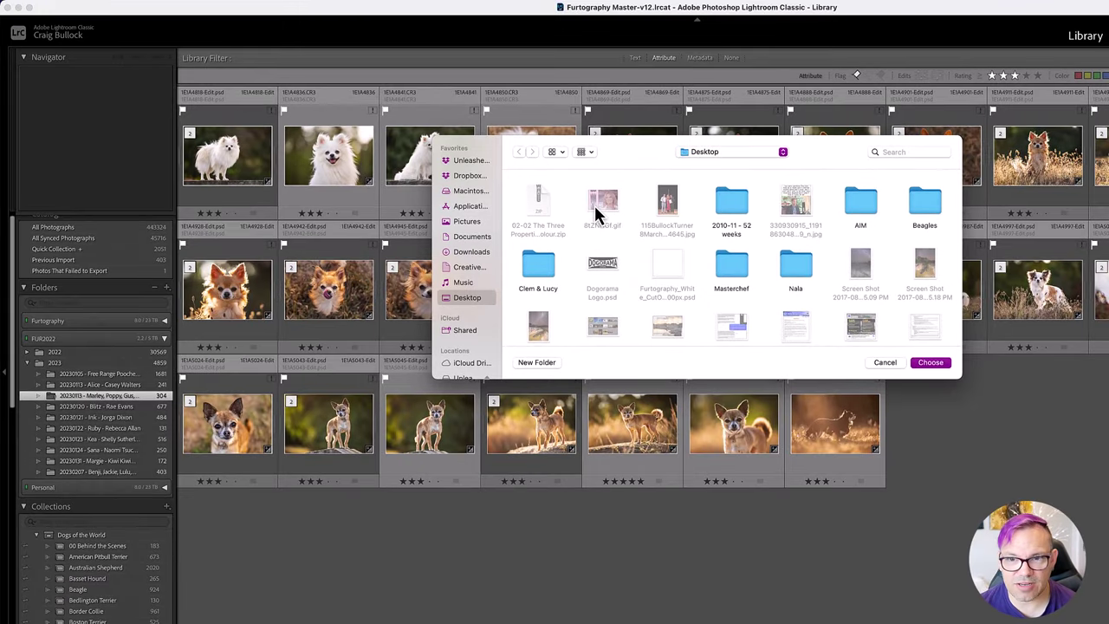
pyautogui.click(885, 153)
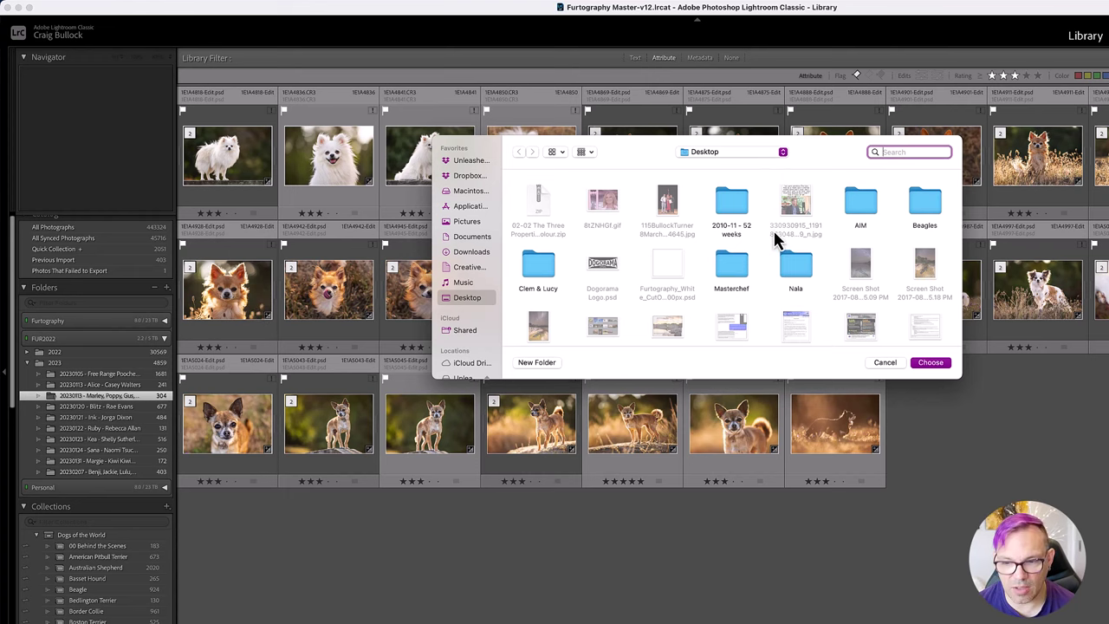
pyautogui.write('2023')
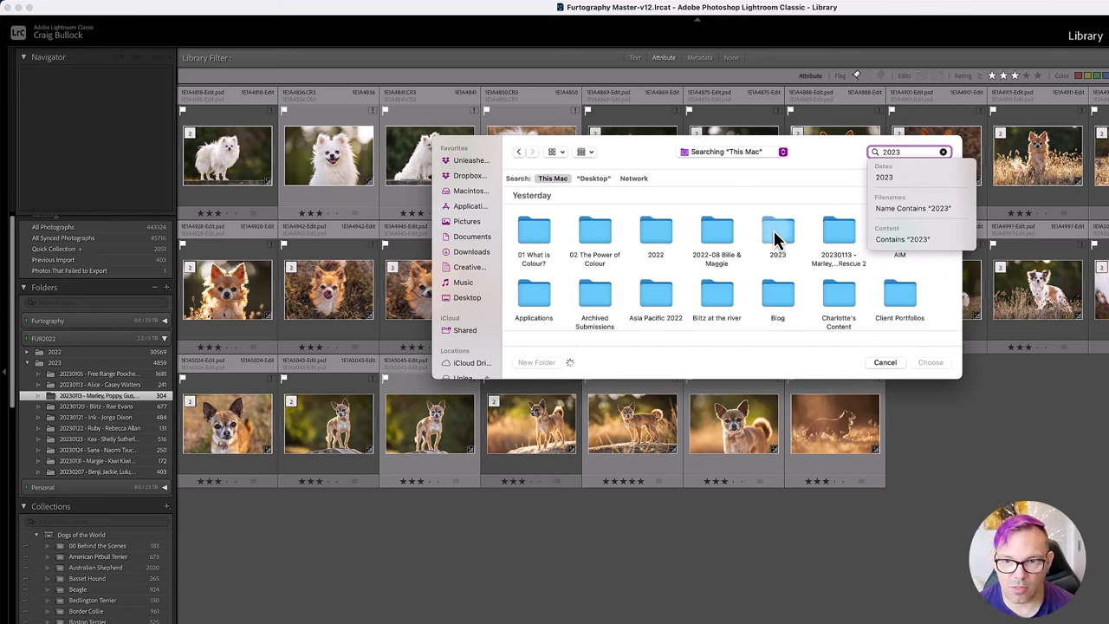
pyautogui.write('0113')
pyautogui.click(538, 232)
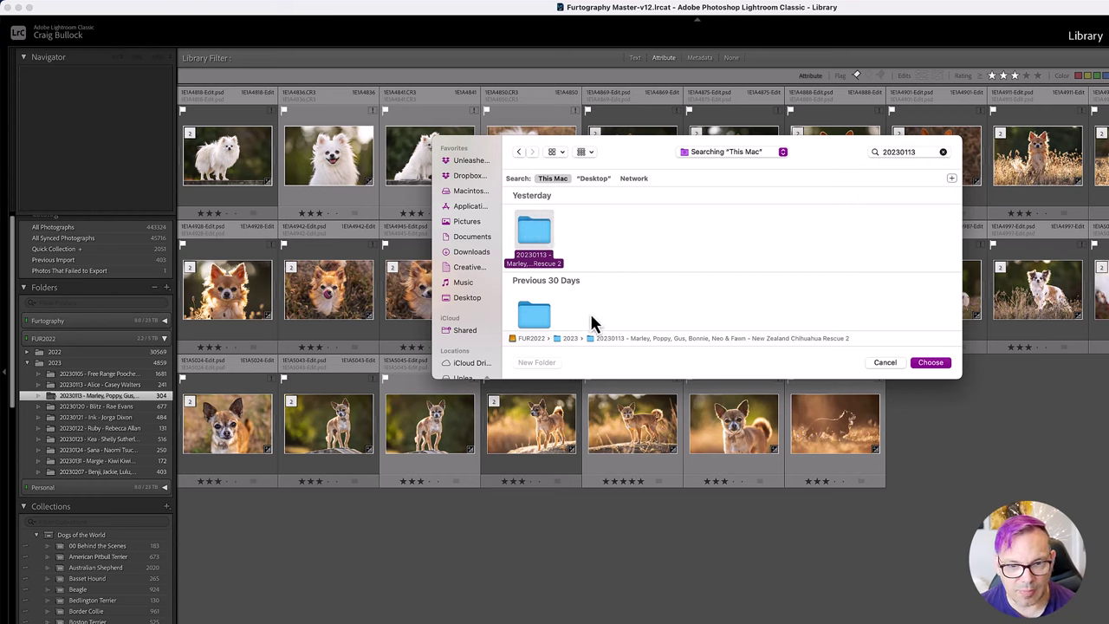
pyautogui.click(767, 251)
pyautogui.scroll(-3, 483, 247)
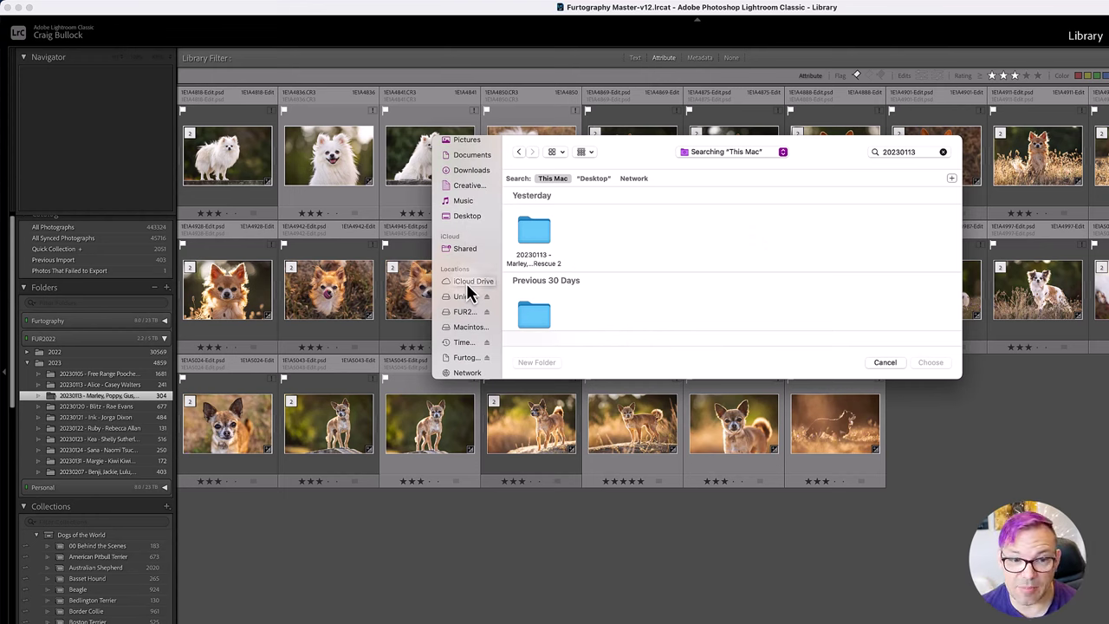
# Point it to the 'New Zealand Chihuahua Rescue 2' folder in FUR2022 > 2023, using list view
pyautogui.click(465, 311)
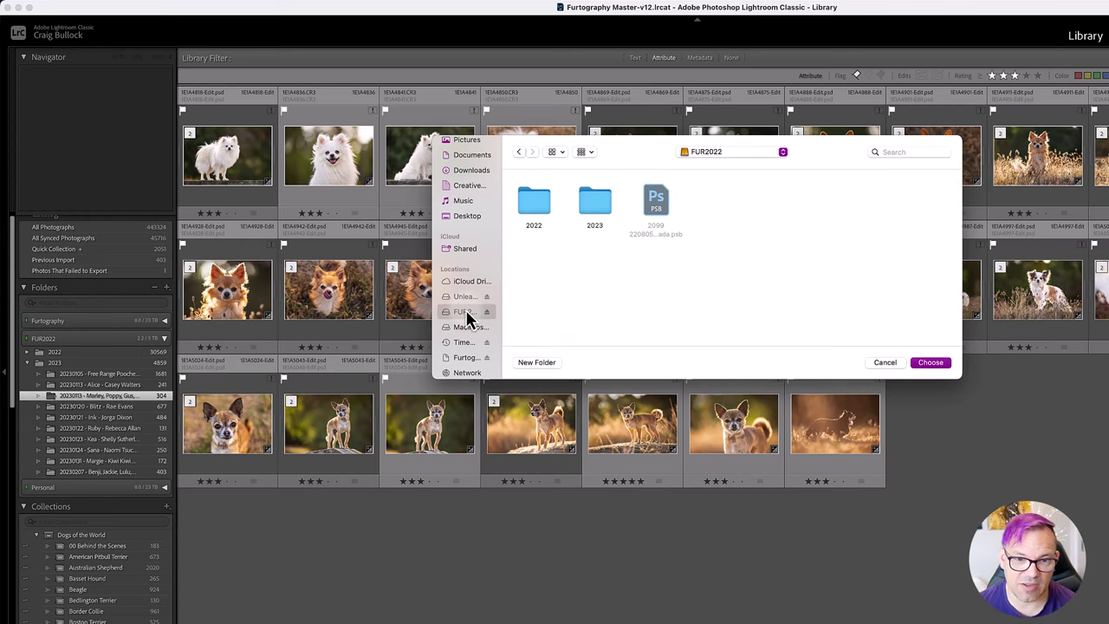
pyautogui.doubleClick(595, 202)
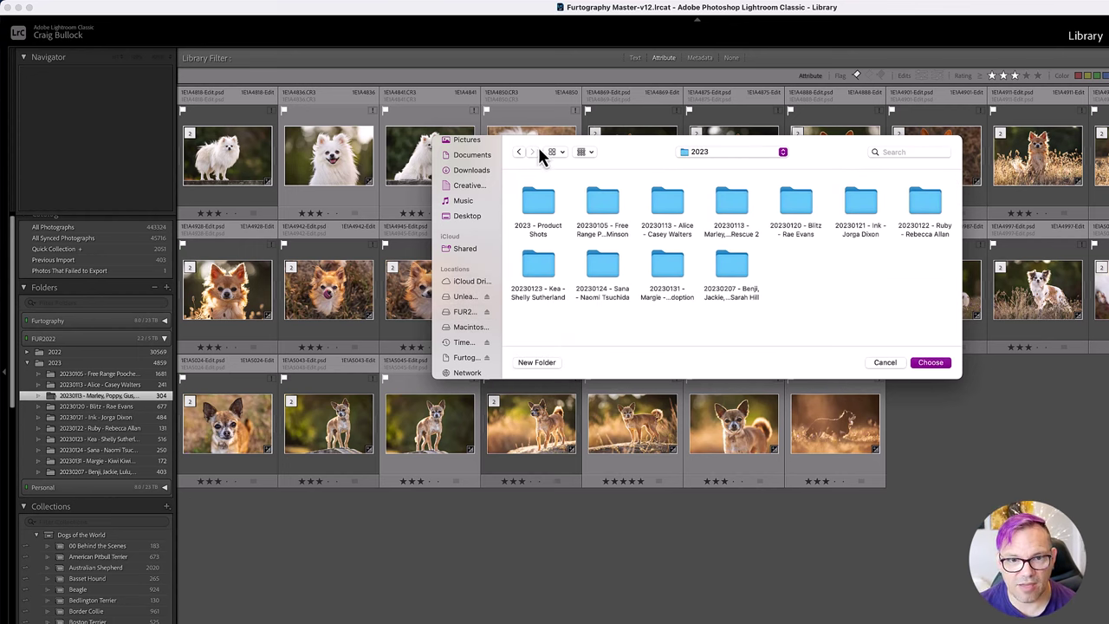
pyautogui.click(559, 152)
pyautogui.click(580, 207)
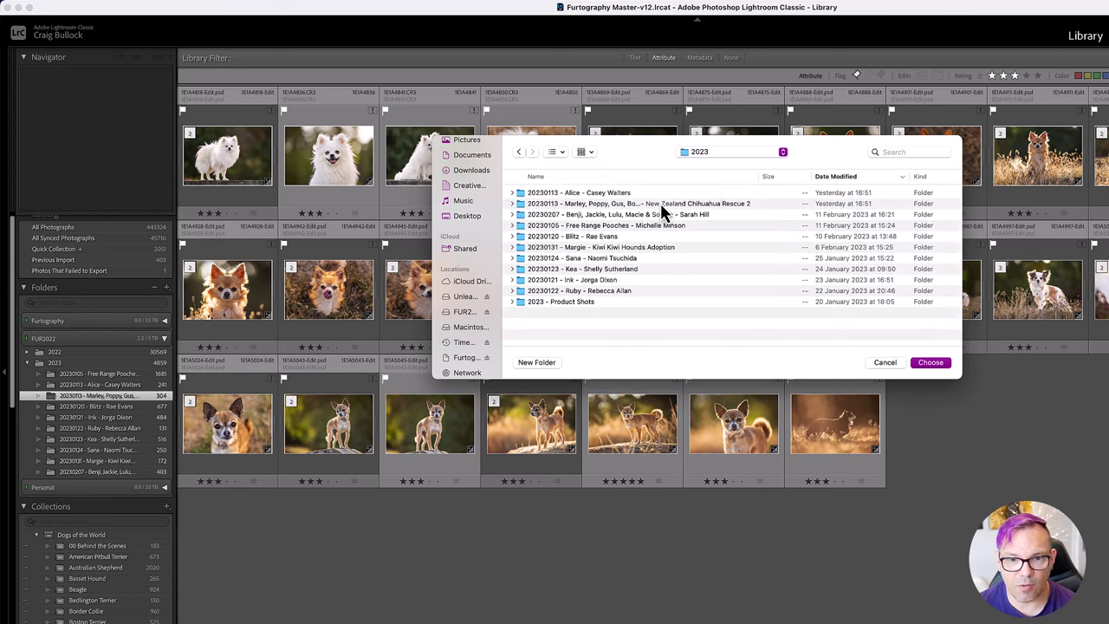
pyautogui.click(668, 204)
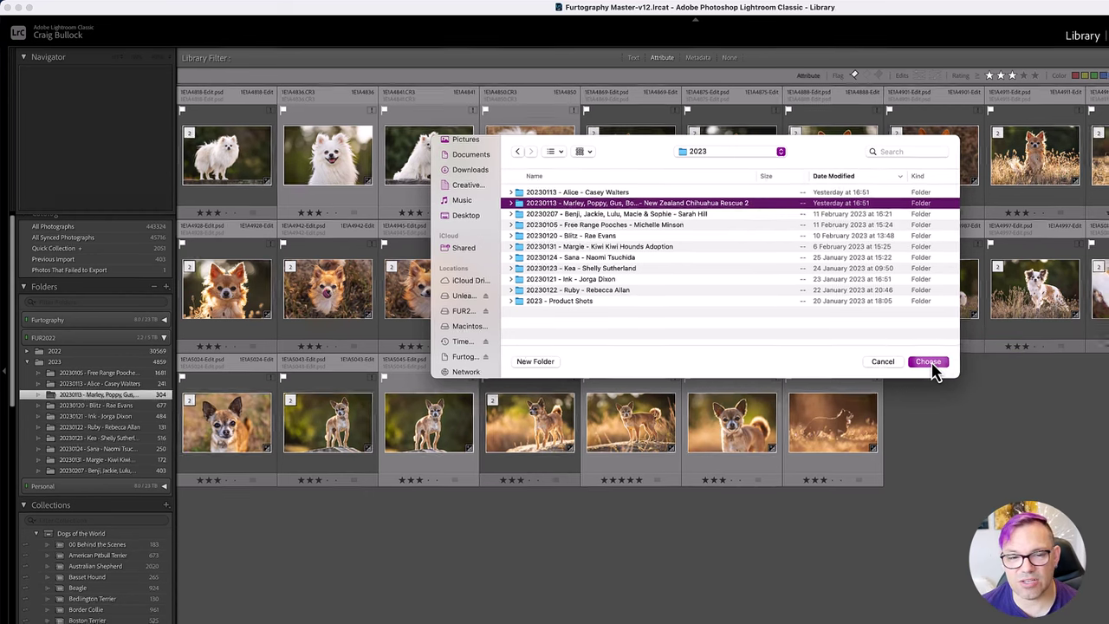
pyautogui.click(929, 362)
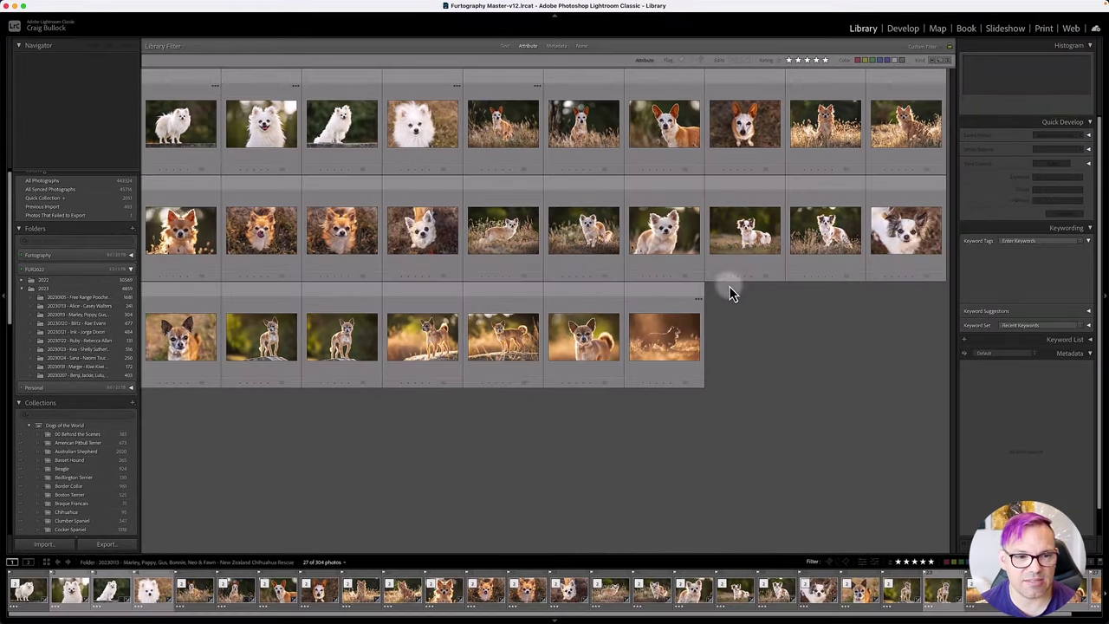
# Show the relinked 20230113 folder's photos and select the missing 1E1A5071-Edit-1 thumbnail
pyautogui.click(124, 285)
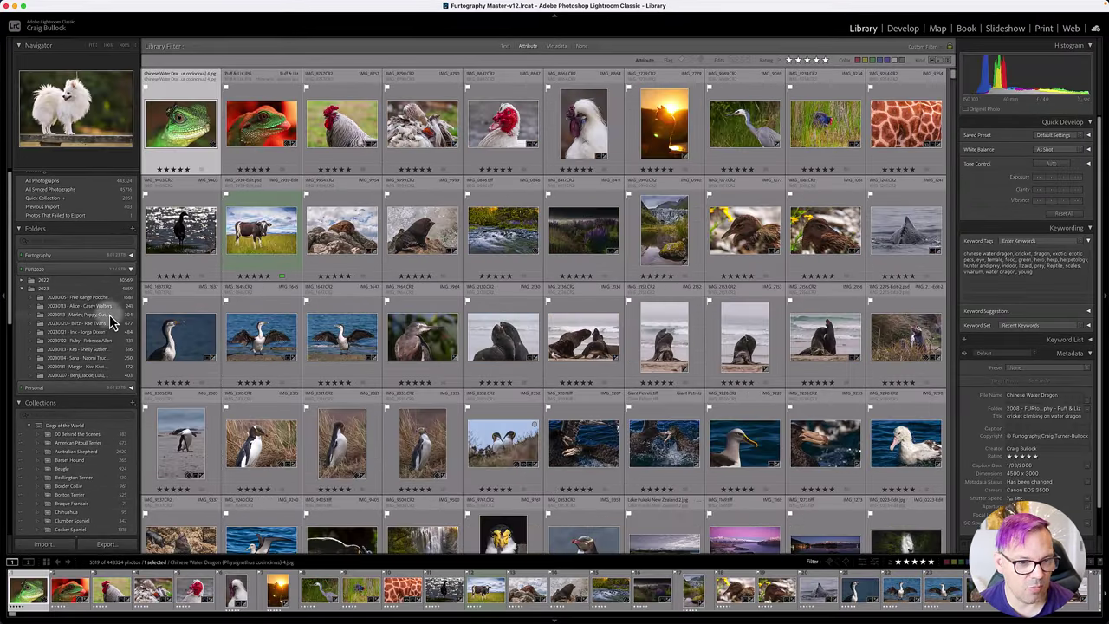
pyautogui.click(100, 316)
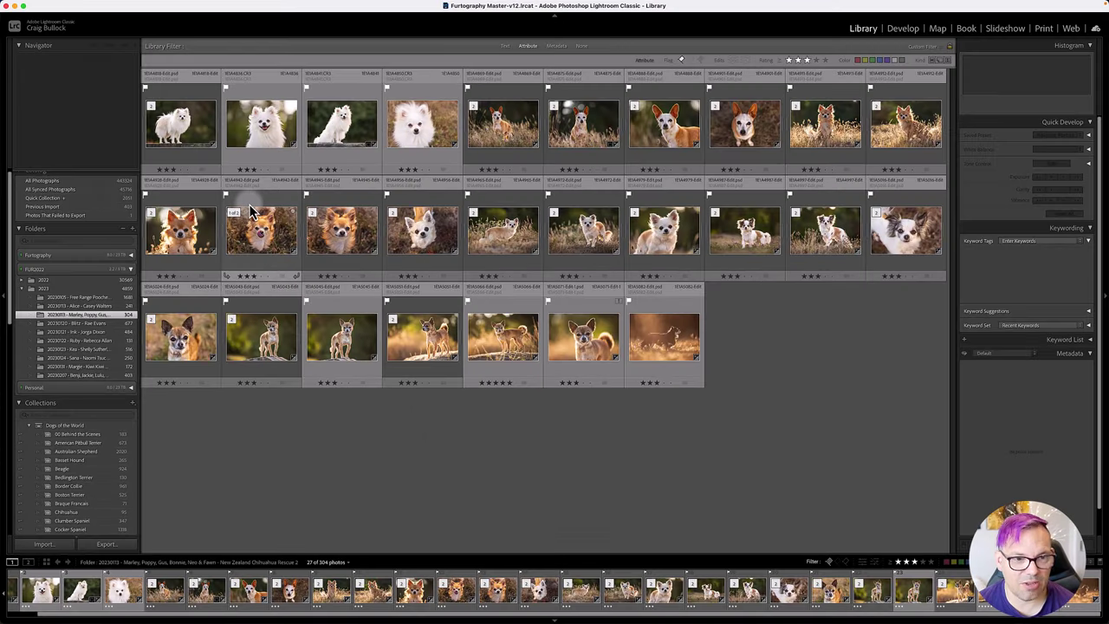
pyautogui.moveTo(252, 213); pyautogui.dragTo(369, 216)
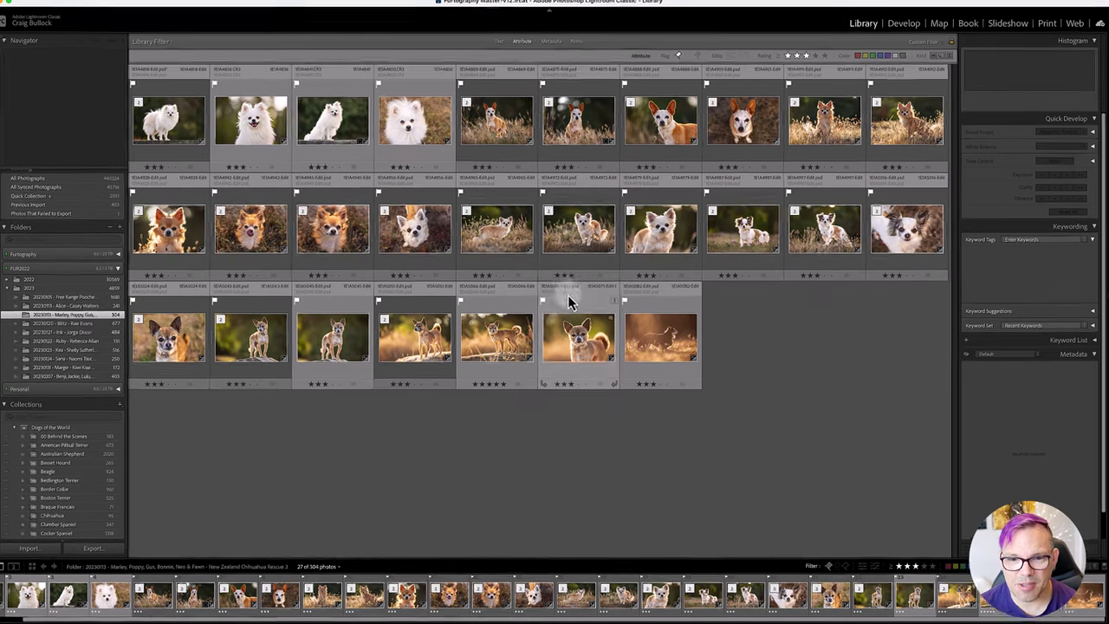
pyautogui.click(593, 320)
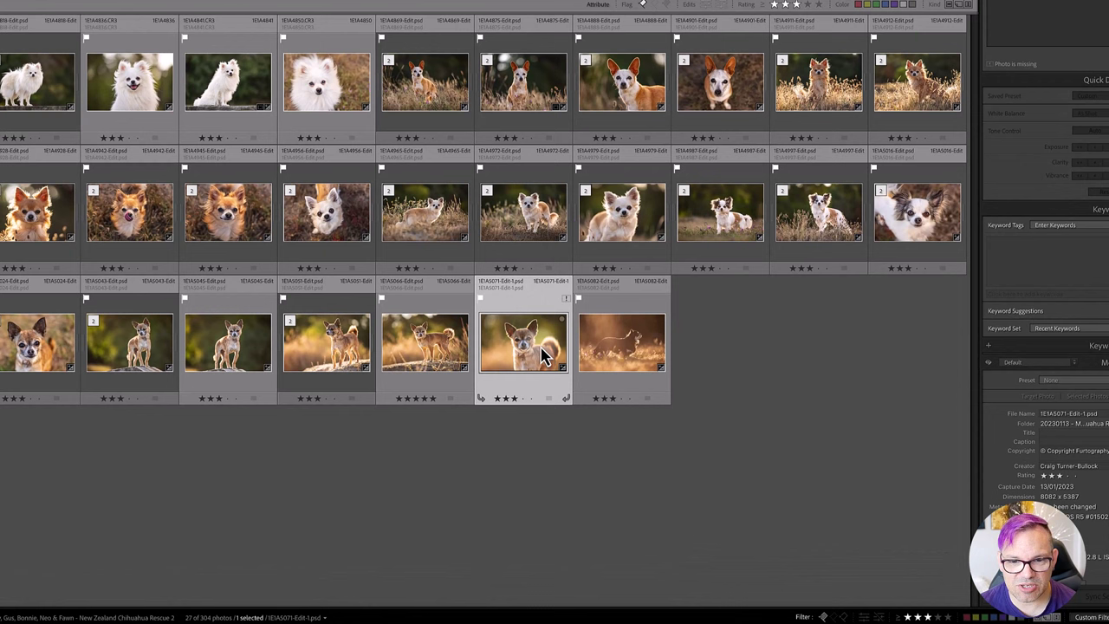
# Locate the missing photo by browsing to FUR2022 > 2023 > the 20230113 Marley folder
pyautogui.click(568, 300)
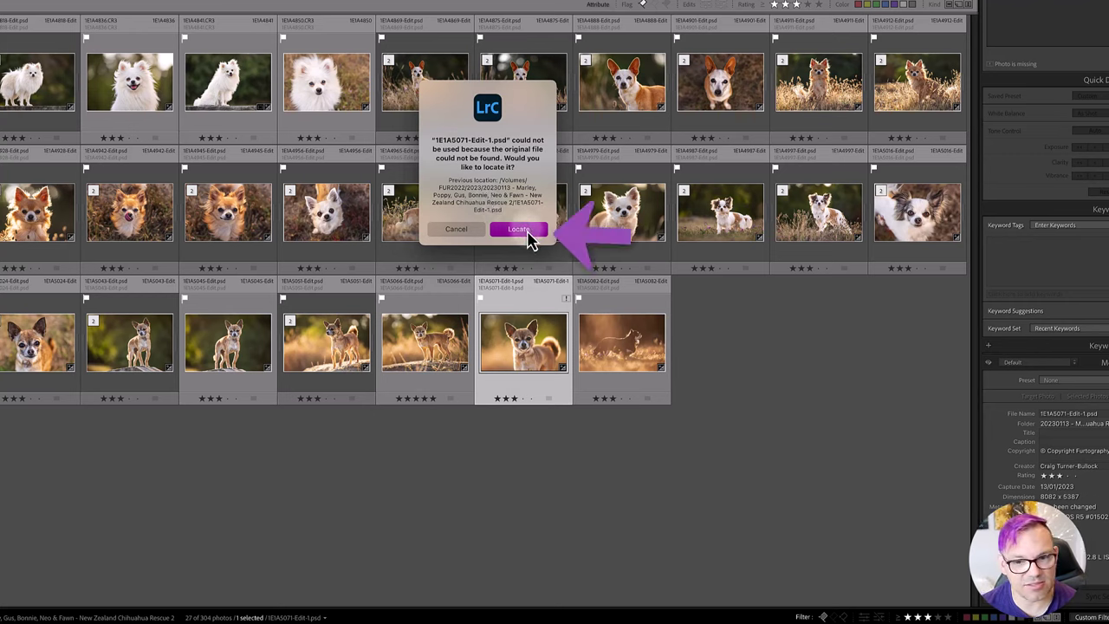
pyautogui.click(525, 231)
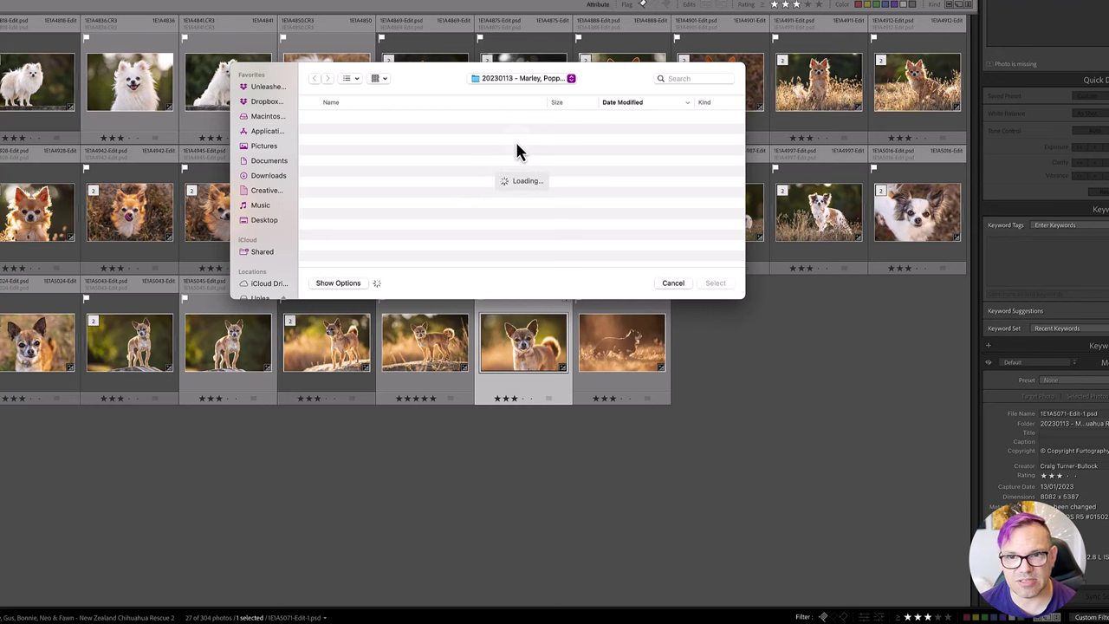
pyautogui.click(688, 78)
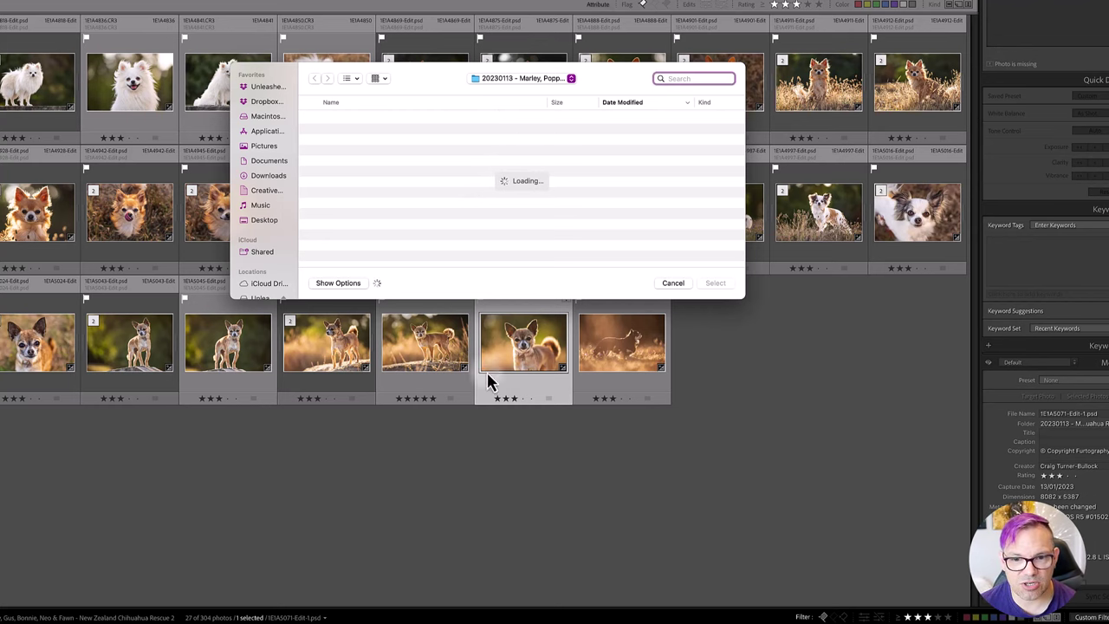
pyautogui.moveTo(449, 86); pyautogui.dragTo(400, 41)
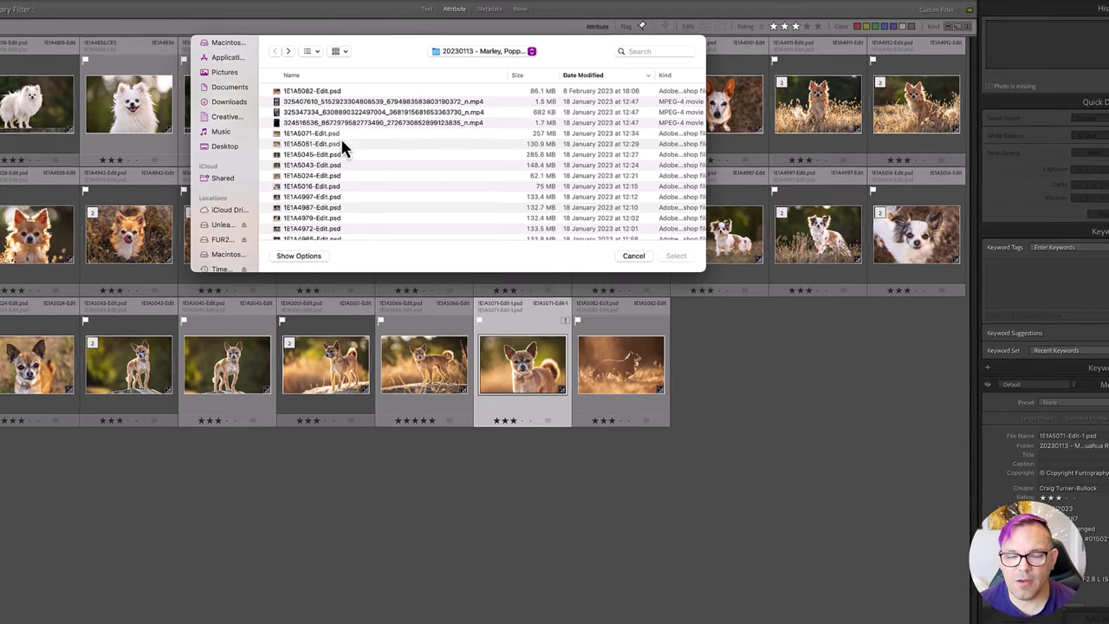
pyautogui.scroll(-2, 238, 182)
pyautogui.click(221, 217)
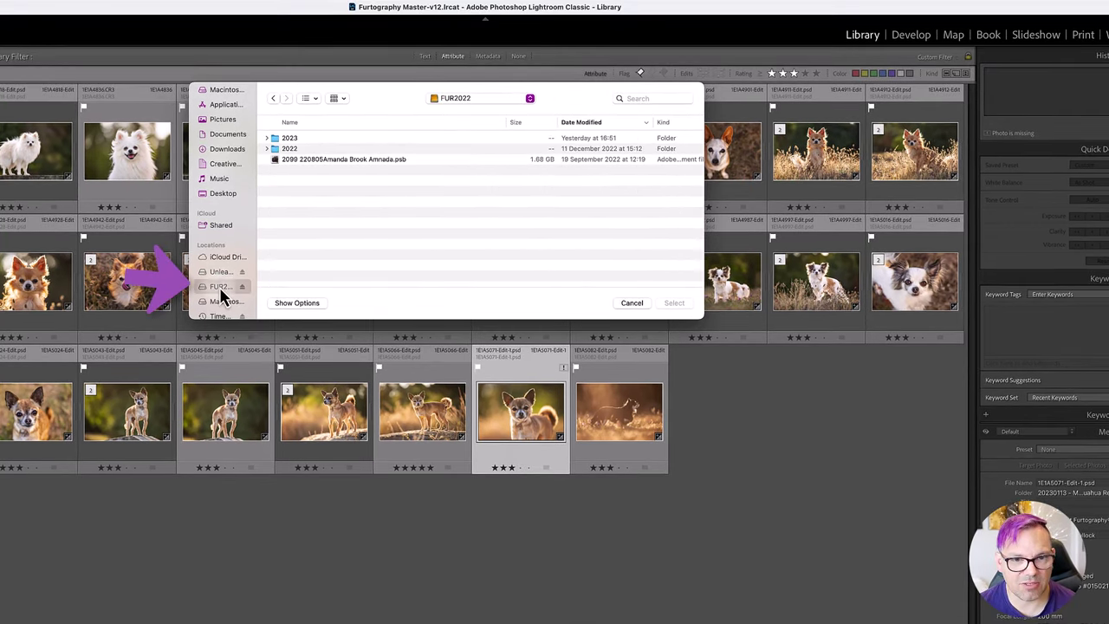
pyautogui.doubleClick(289, 139)
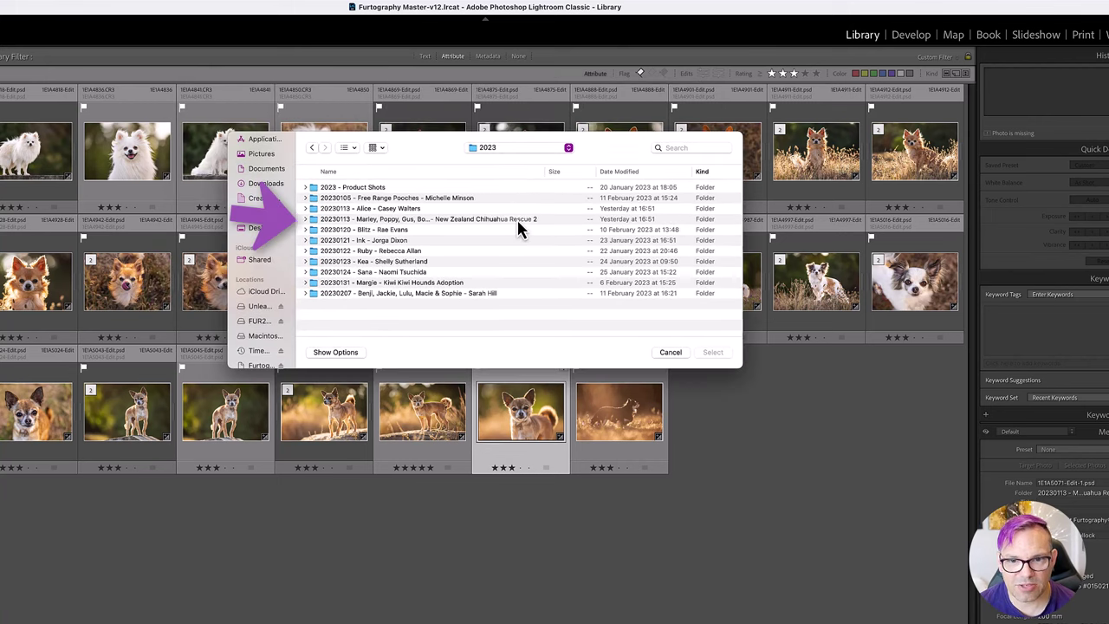
pyautogui.doubleClick(517, 222)
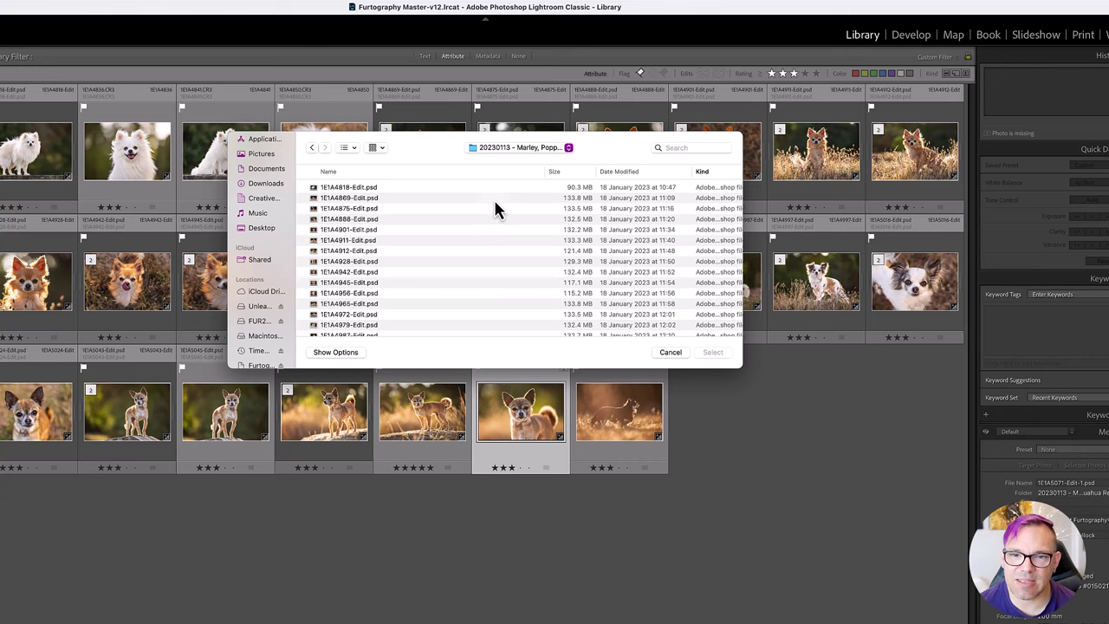
# Search '5071' within the Marley folder and choose 1E1A5071-Edit.psd as the photo's file
pyautogui.click(681, 148)
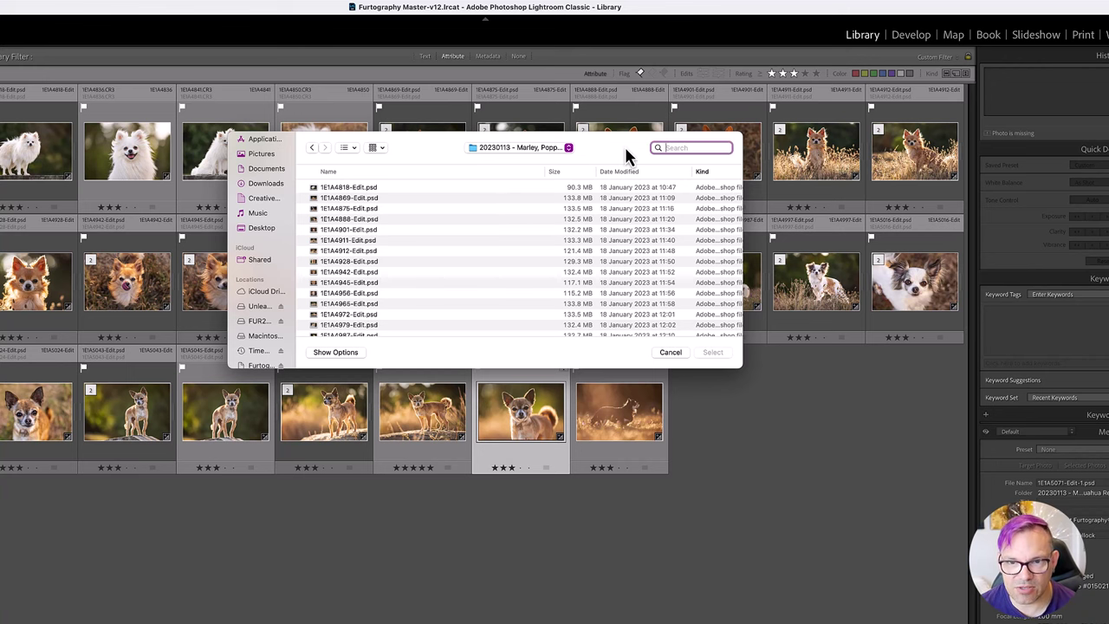
pyautogui.moveTo(628, 156); pyautogui.dragTo(537, 132)
pyautogui.scroll(-10, 276, 199)
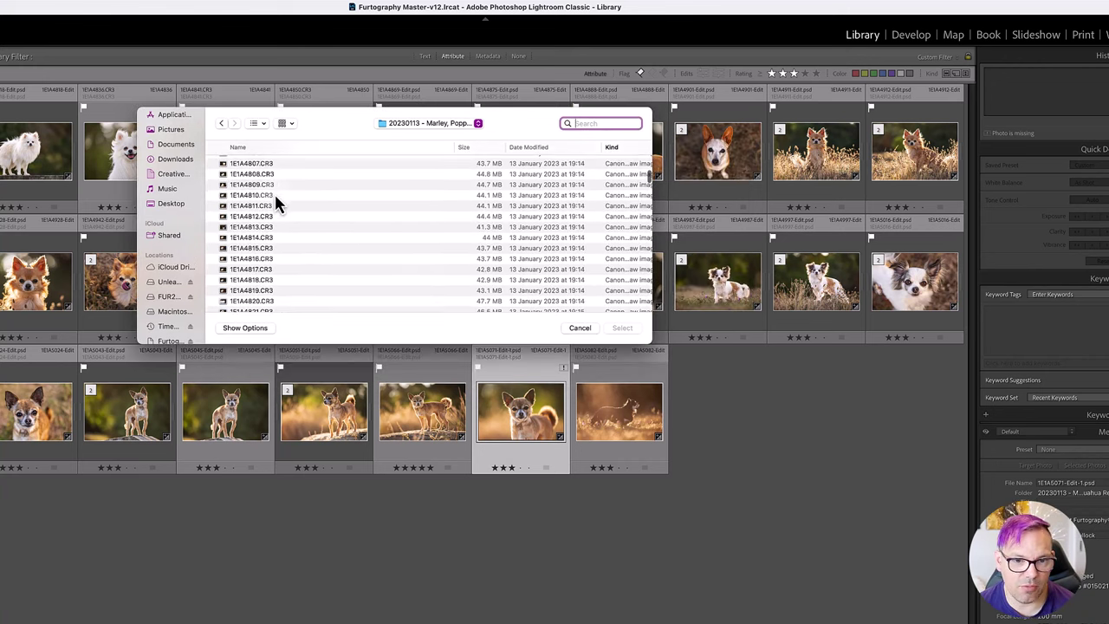
pyautogui.scroll(10, 275, 195)
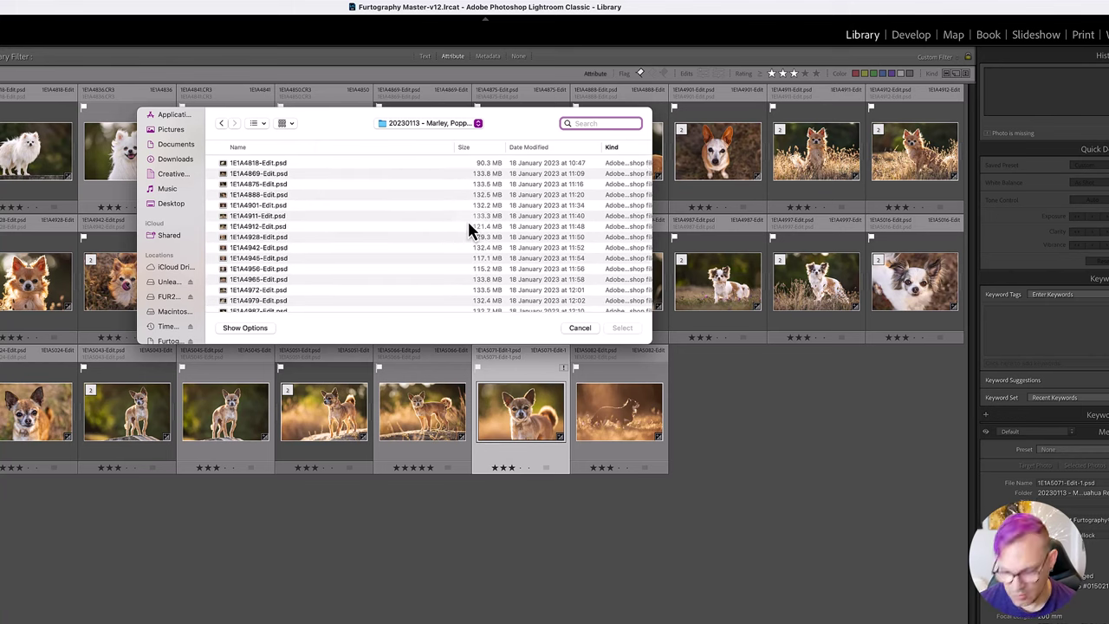
pyautogui.write('5071')
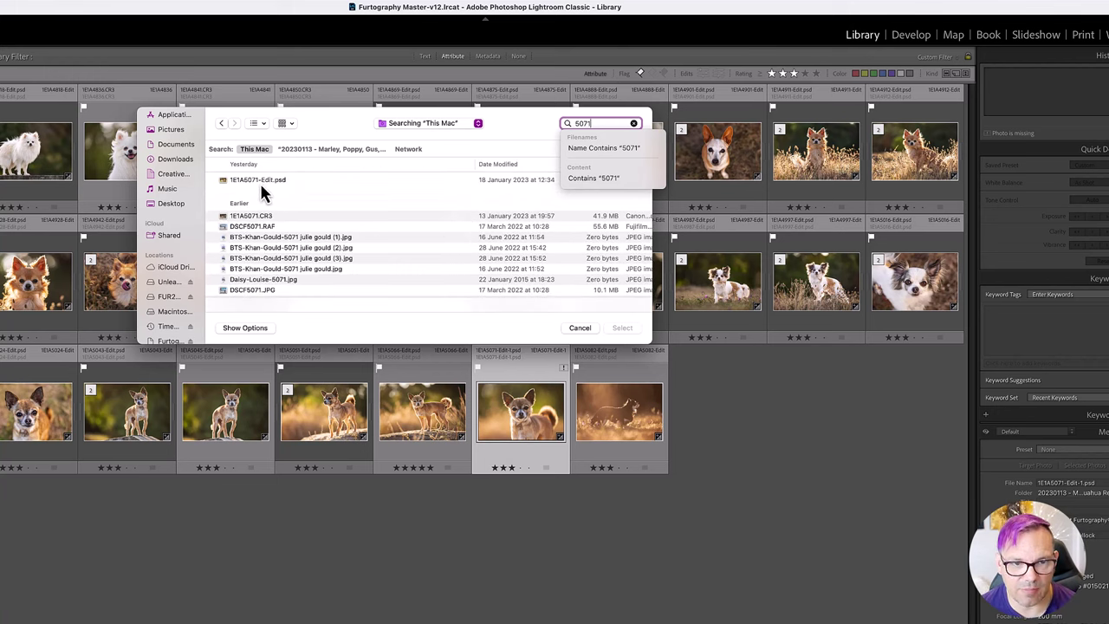
pyautogui.click(325, 149)
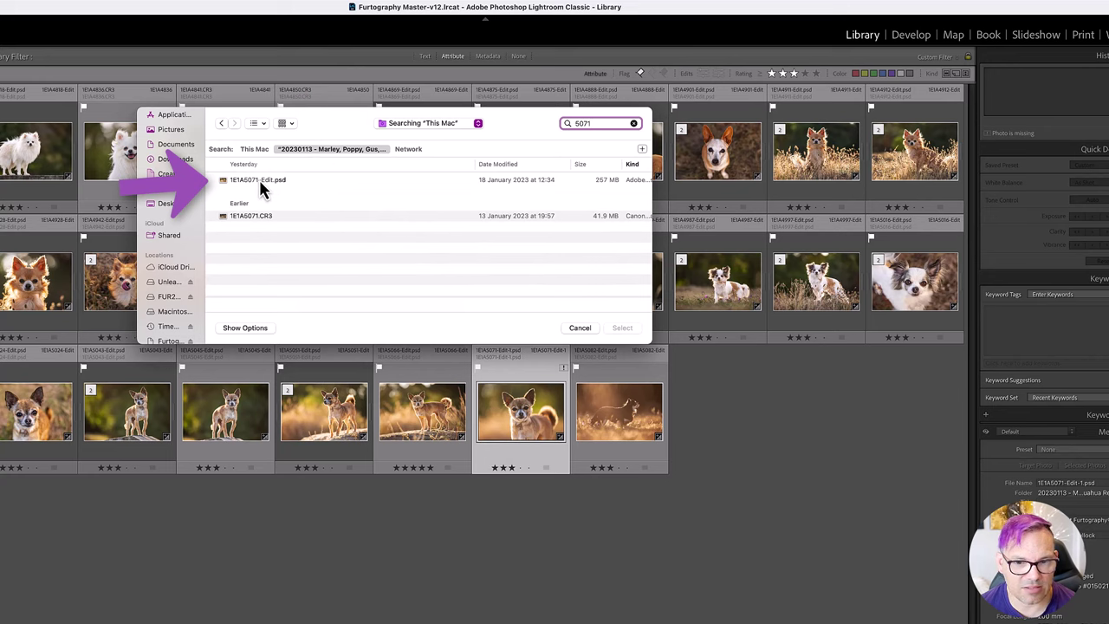
pyautogui.click(260, 186)
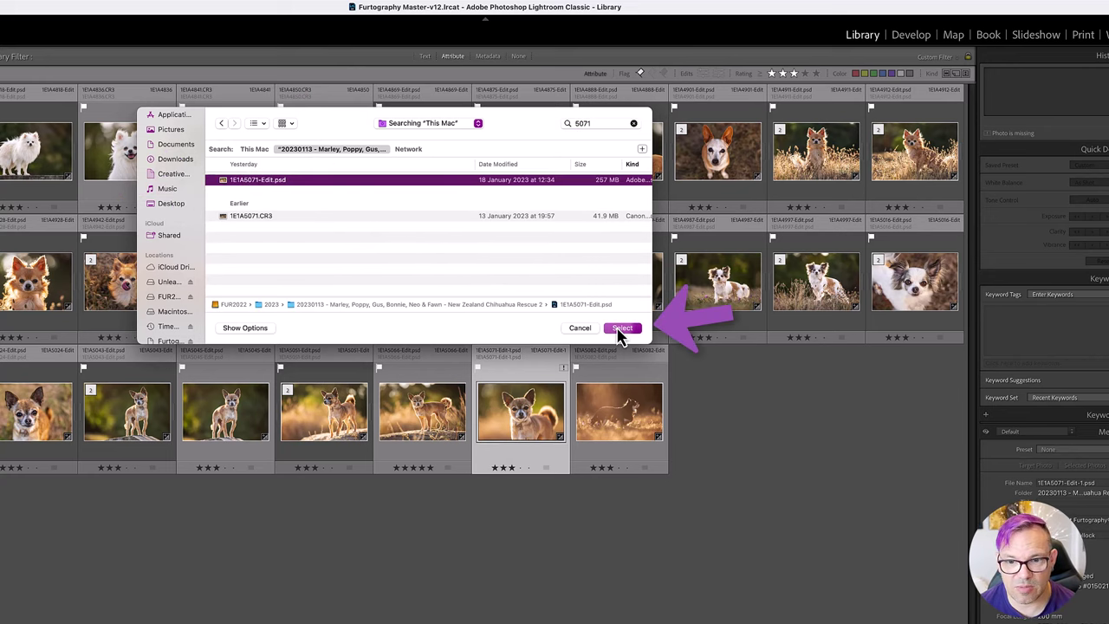
pyautogui.click(620, 330)
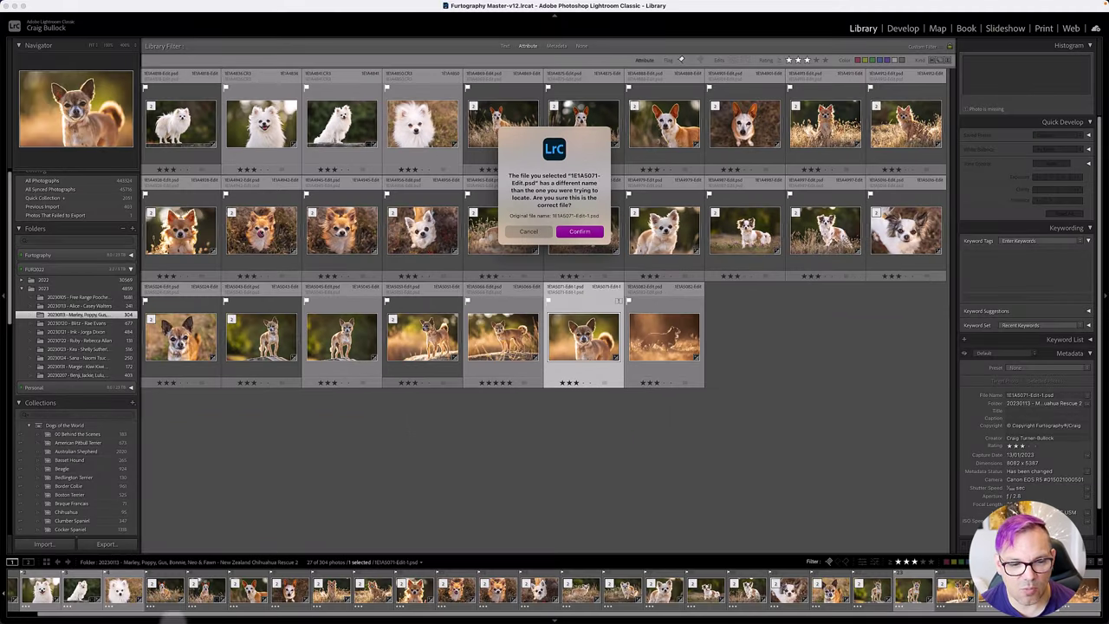
# In Finder, view the 20230113 Marley folder as icons and open the edited PSD
pyautogui.click(206, 598)
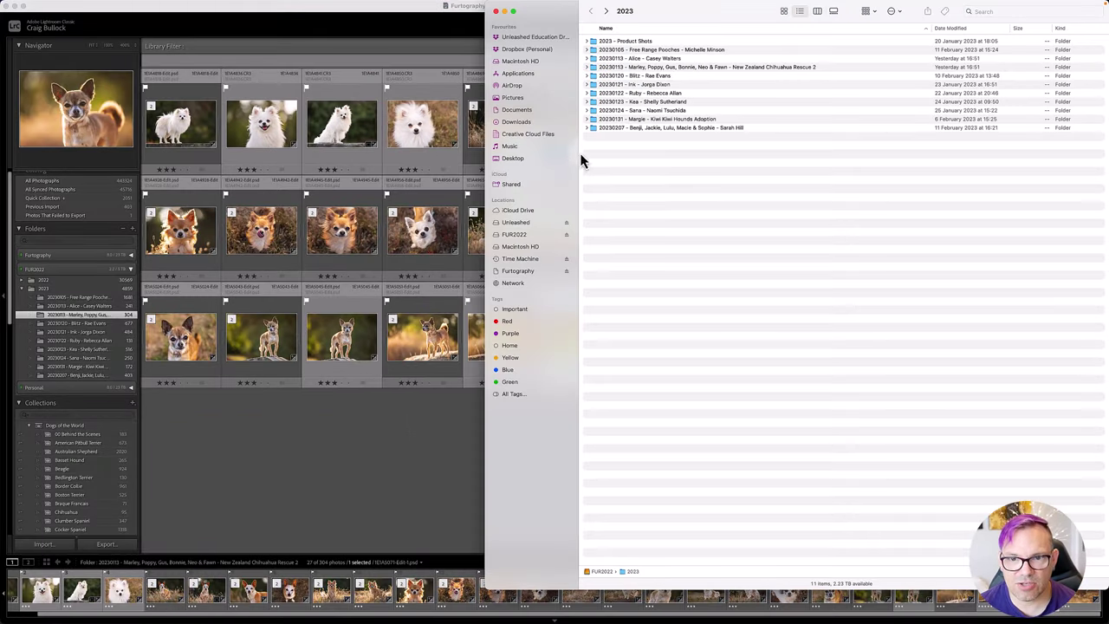
pyautogui.doubleClick(724, 67)
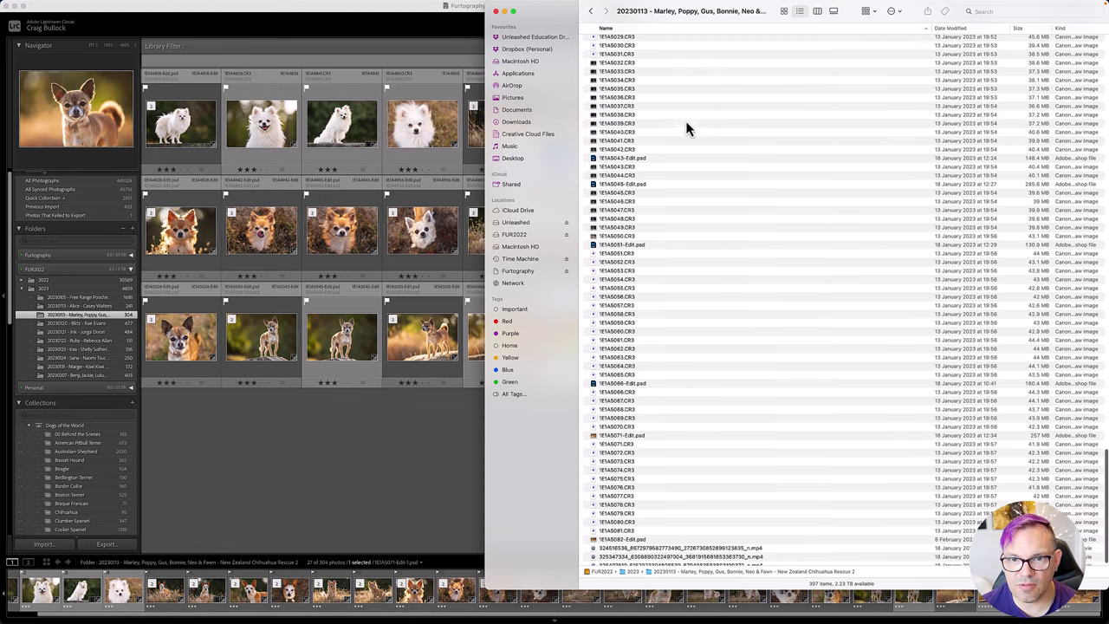
pyautogui.click(784, 10)
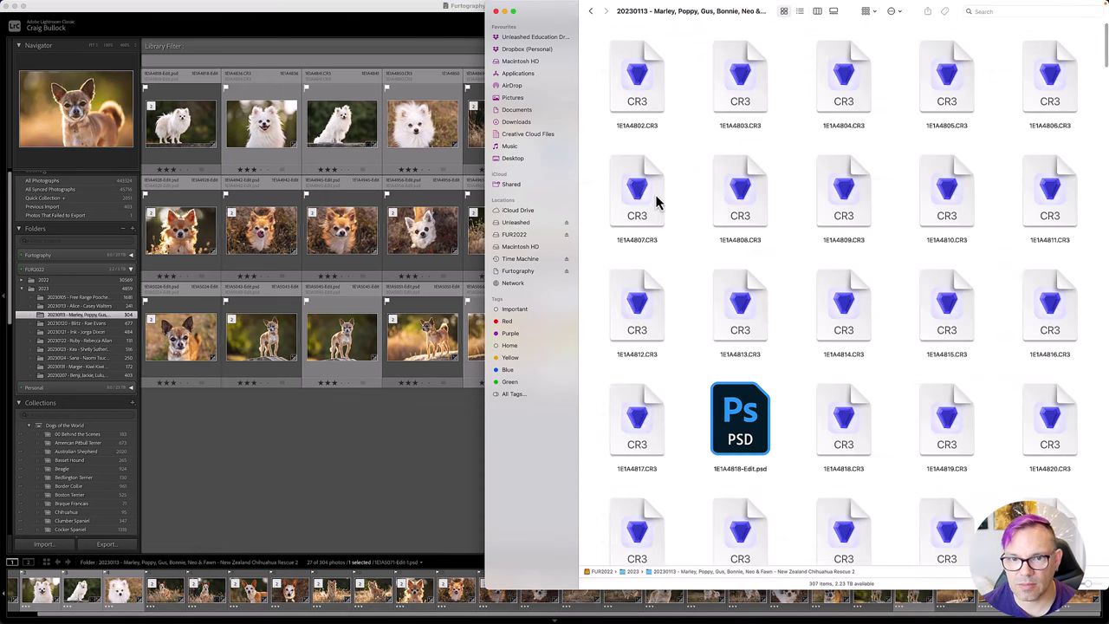
pyautogui.doubleClick(734, 177)
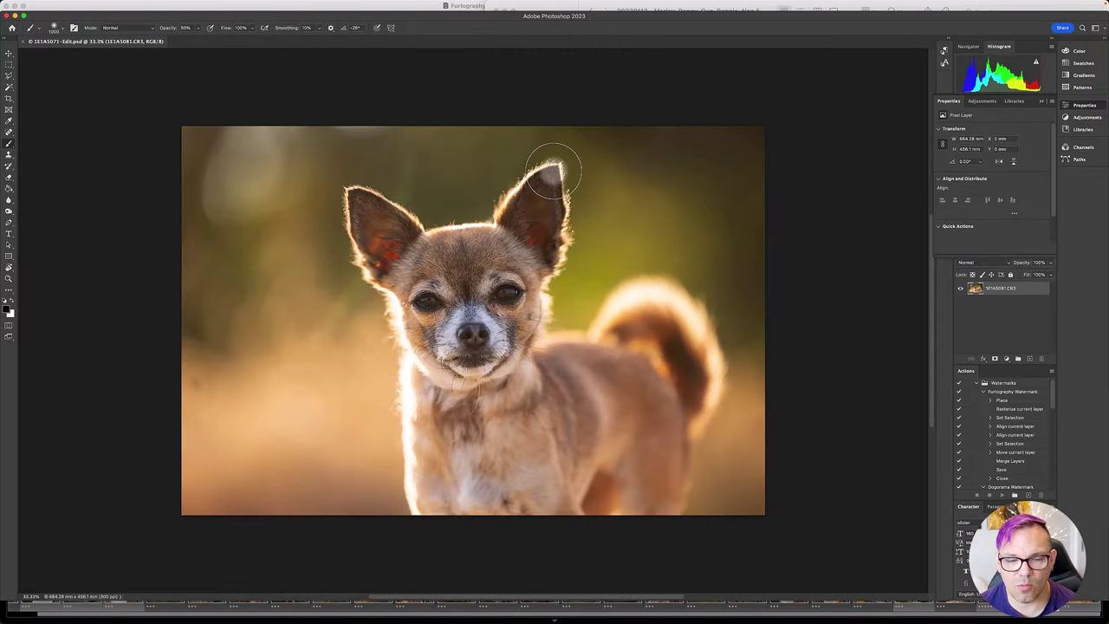
# Back in Lightroom Classic, accept 1E1A5071-Edit.psd despite the differing filename
pyautogui.hotkey('ctrl', 'Up')
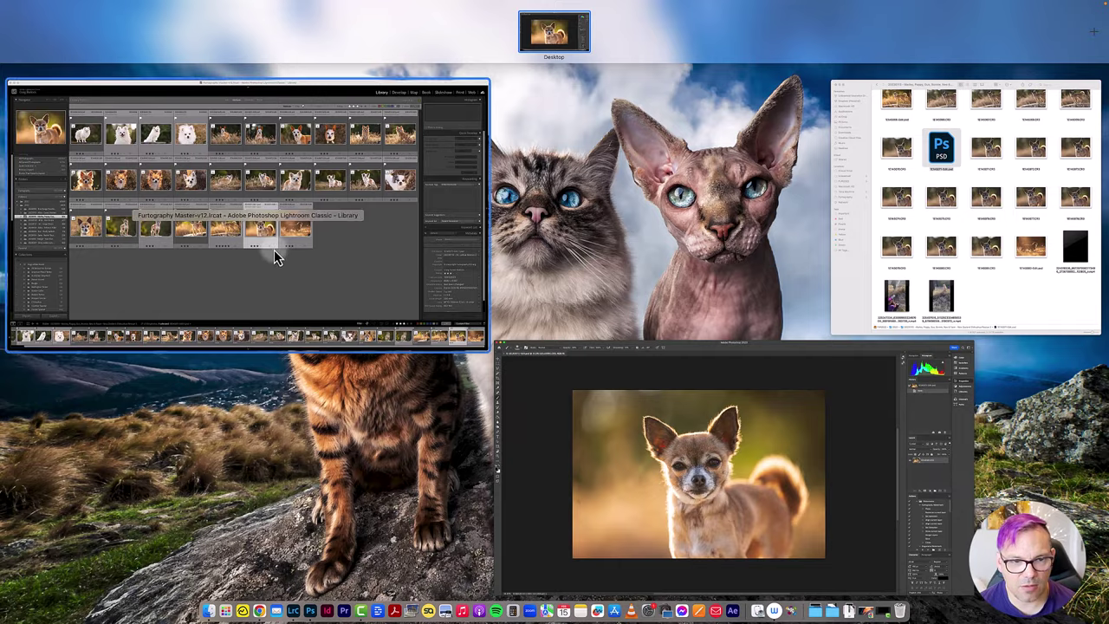
pyautogui.click(274, 250)
pyautogui.click(580, 231)
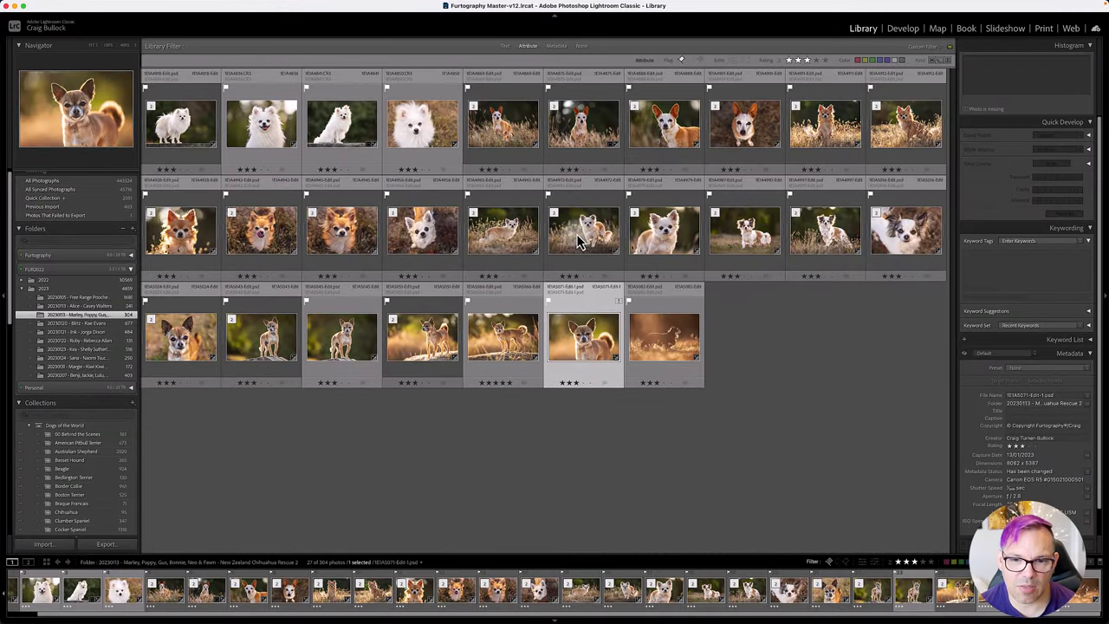
pyautogui.press('super+d')
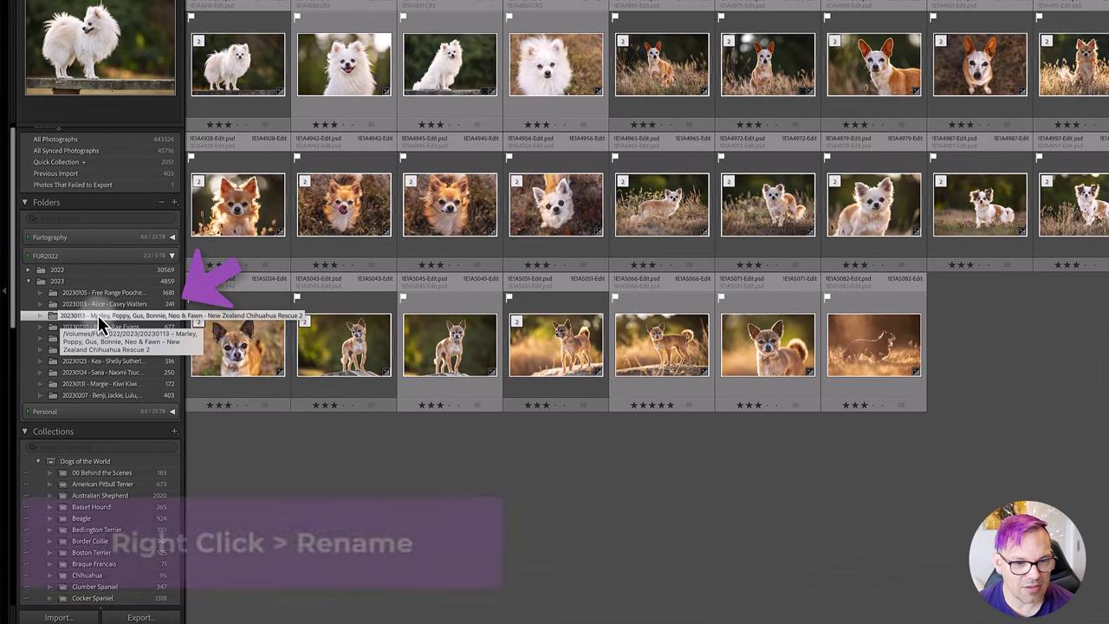
# Rename the Marley folder to end in 'New Zealand Chihuahua Rescue', then bring up Mission Control
pyautogui.rightClick(98, 316)
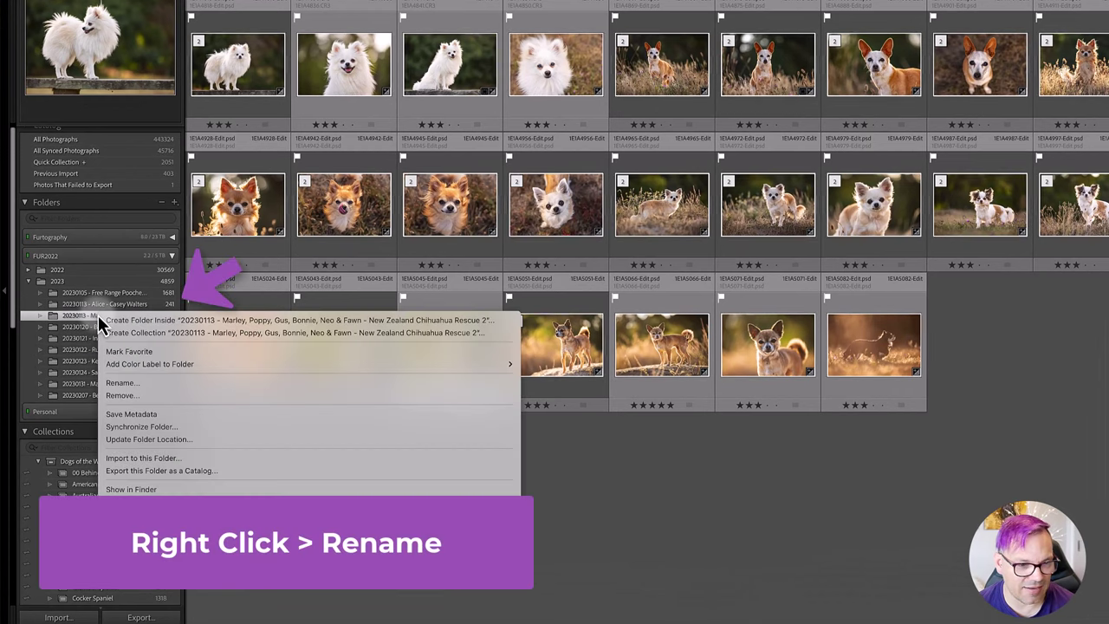
pyautogui.click(174, 385)
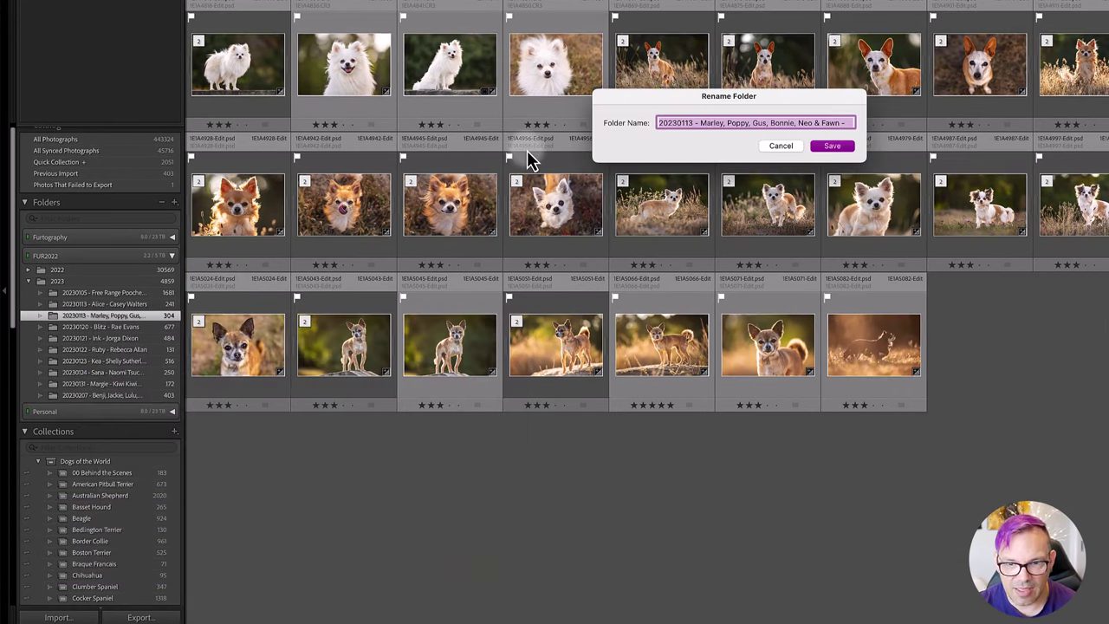
pyautogui.write('New Zealand Chihuahua Rescue 2')
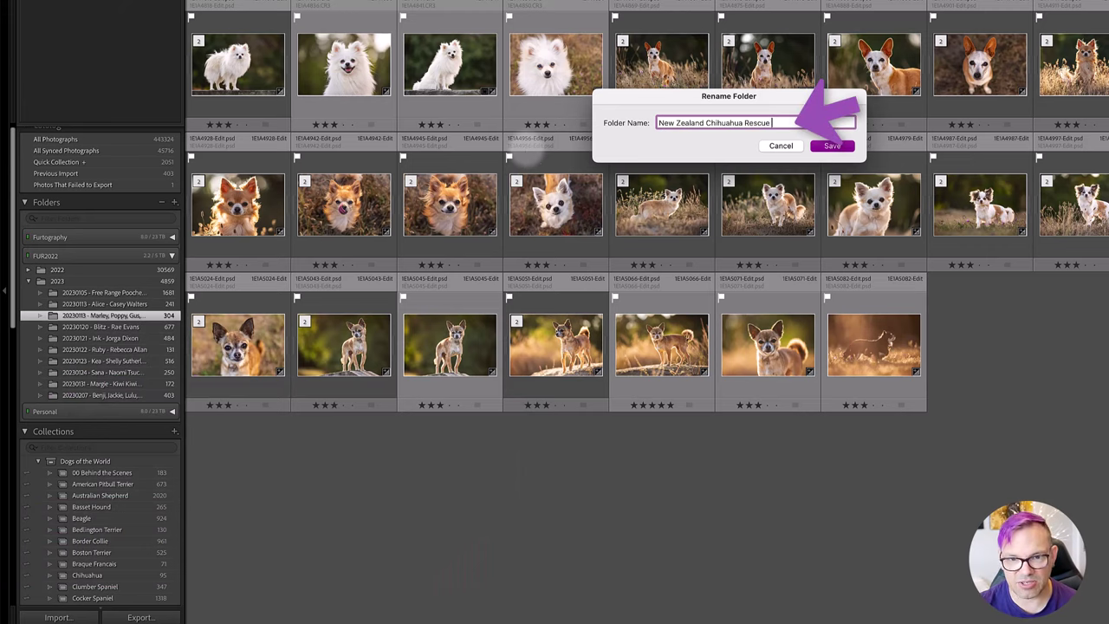
pyautogui.click(833, 146)
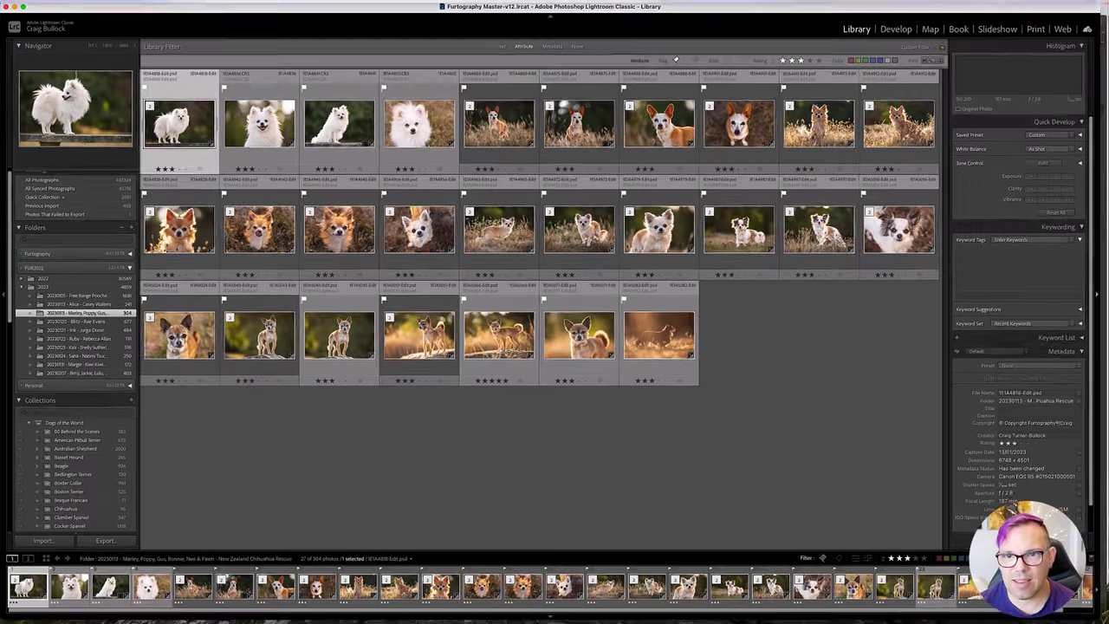
pyautogui.hotkey('ctrl', 'Up')
# Confirm in Finder's 2023 listing that the folder ends in 'New Zealand Chihuahua Rescue', then return to Lightroom
pyautogui.click(958, 286)
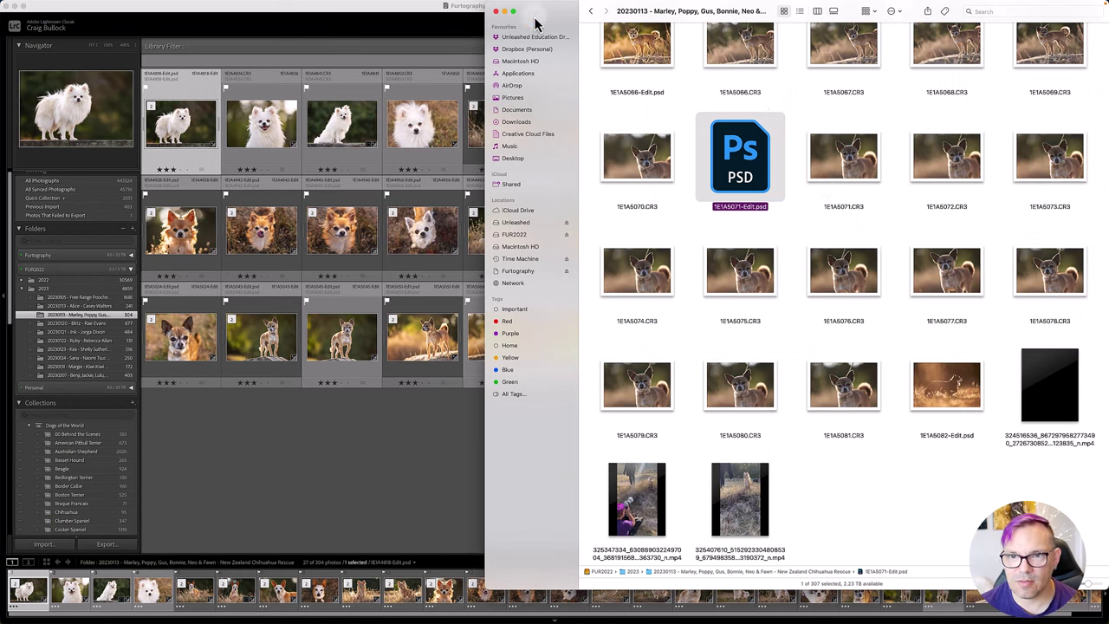
pyautogui.click(590, 12)
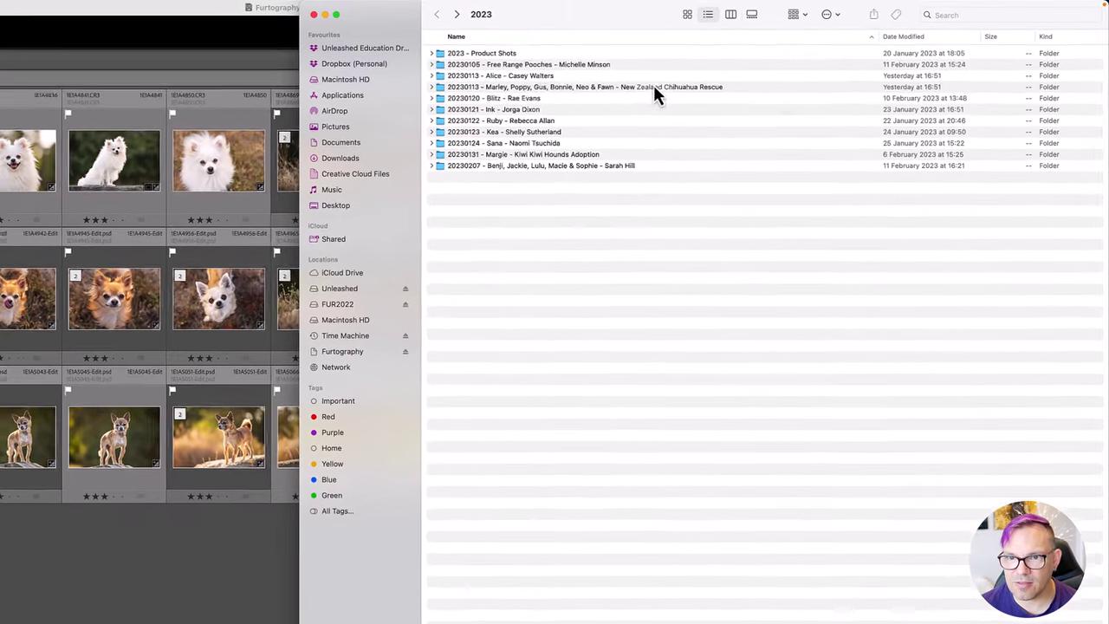
pyautogui.click(720, 87)
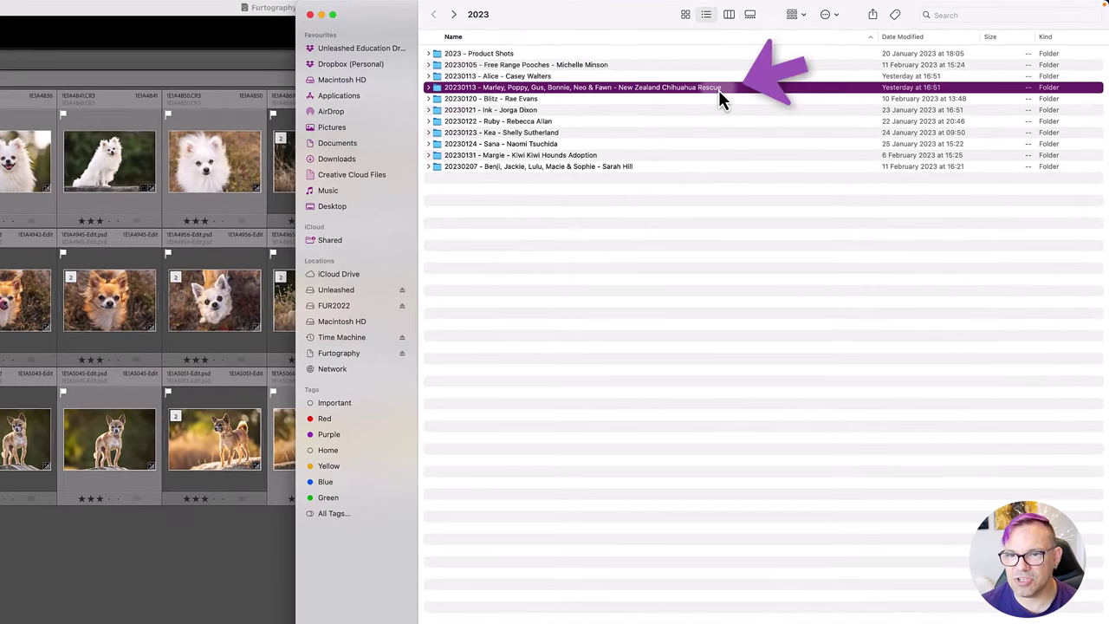
pyautogui.press('super+Tab')
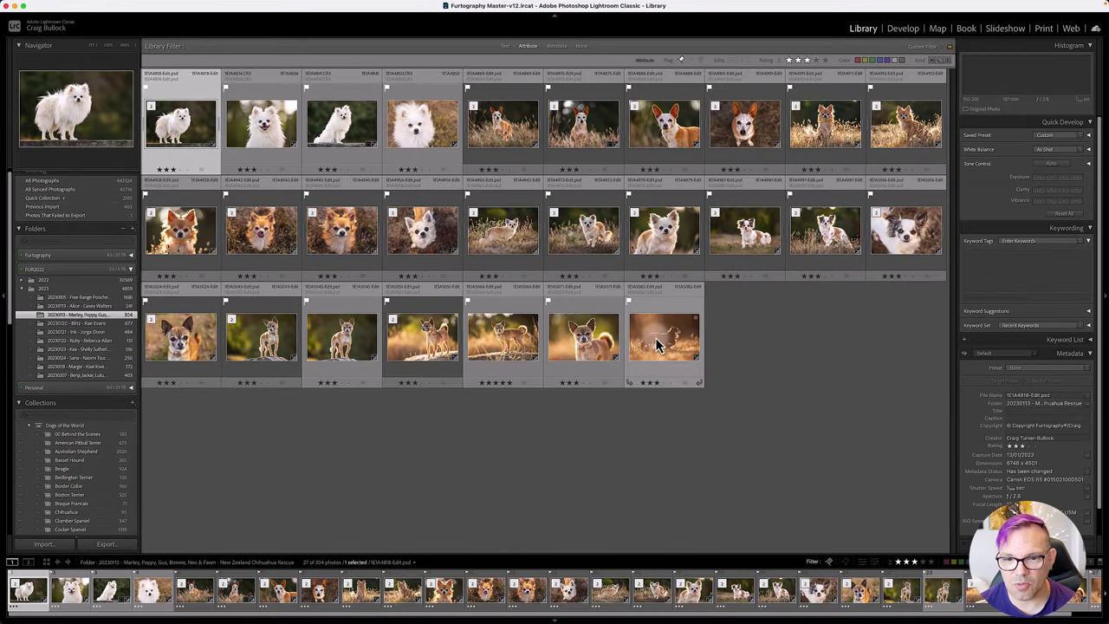
# Drag 1E1A5082-Edit.psd onto another 2023 folder and confirm moving it on disk
pyautogui.click(680, 356)
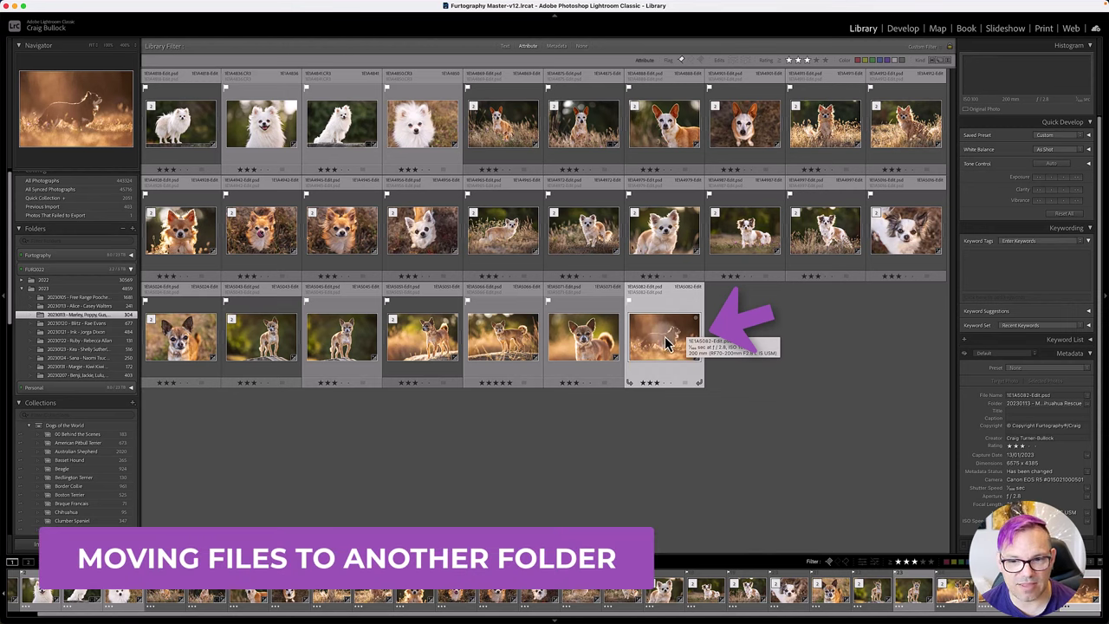
pyautogui.moveTo(656, 338); pyautogui.dragTo(113, 310)
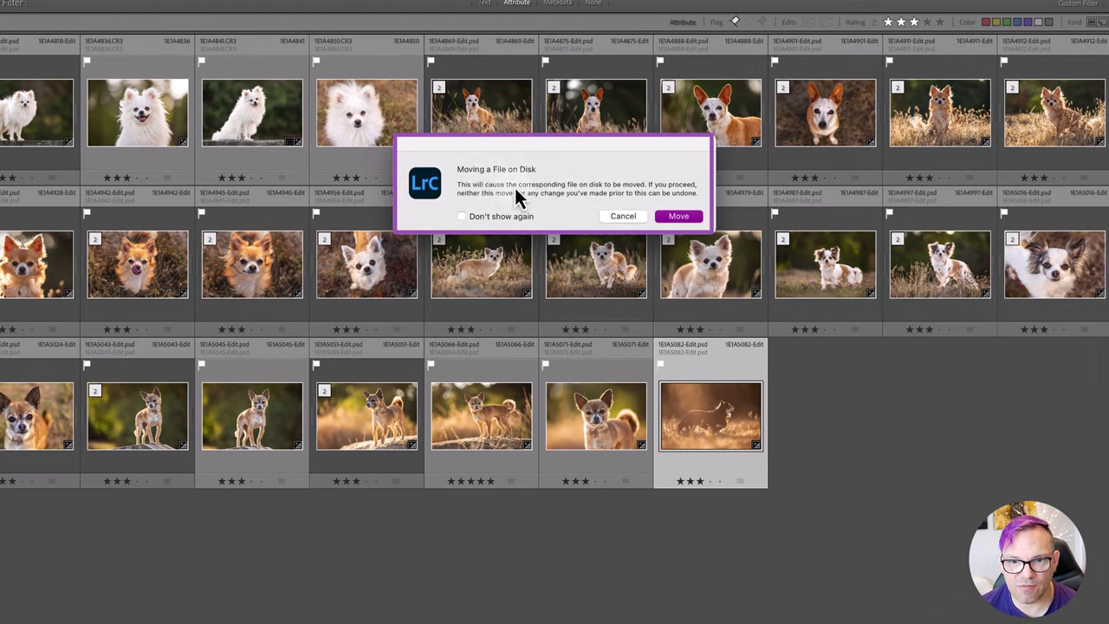
pyautogui.click(680, 216)
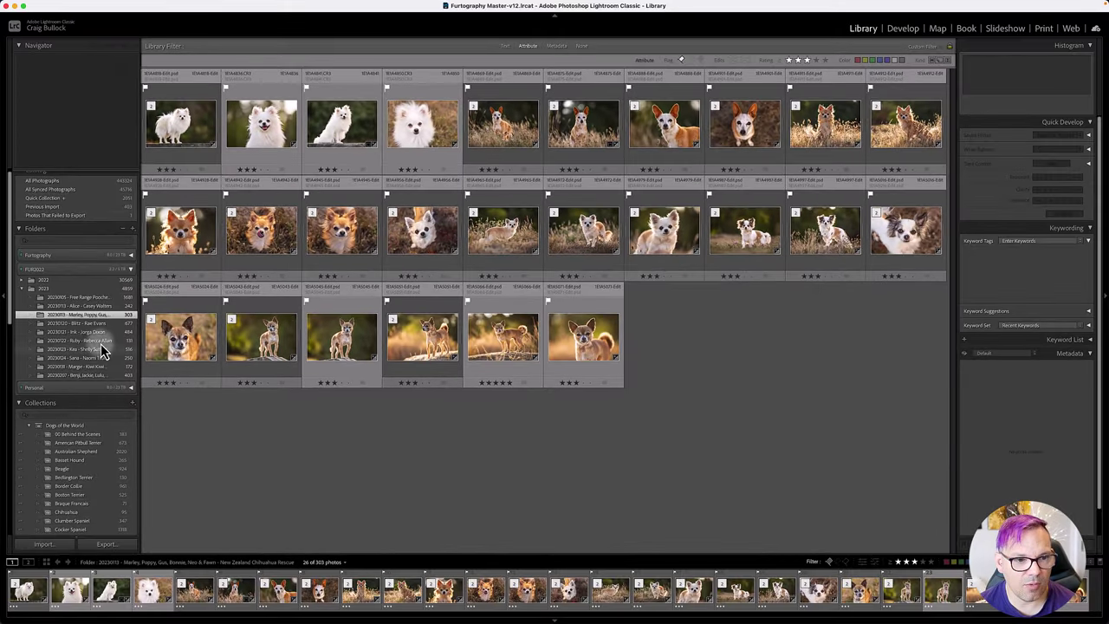
pyautogui.click(97, 307)
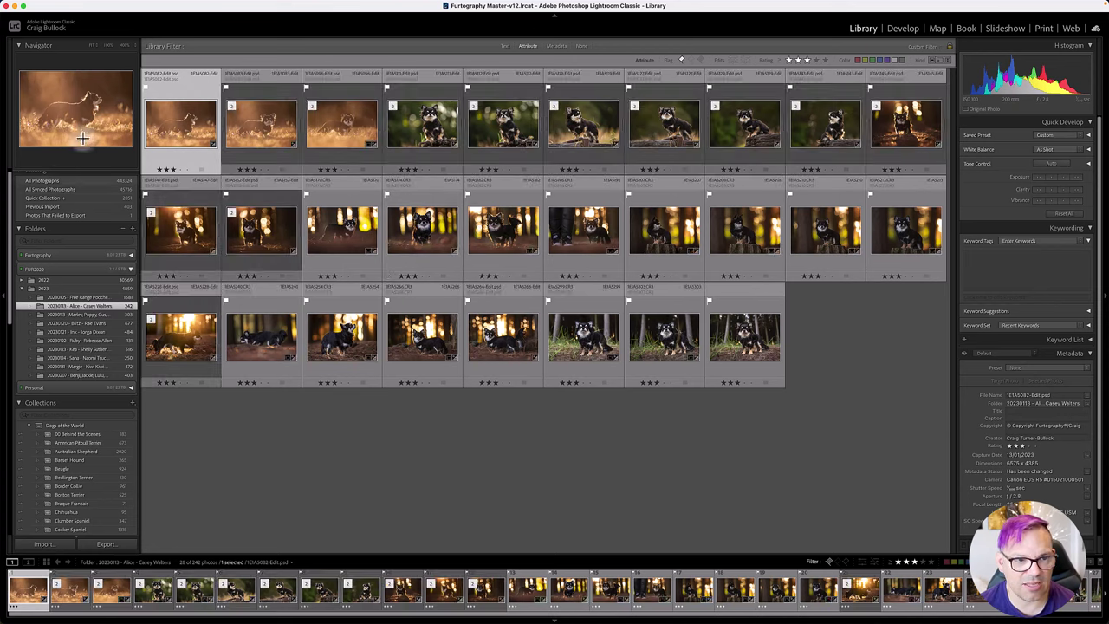
pyautogui.click(57, 315)
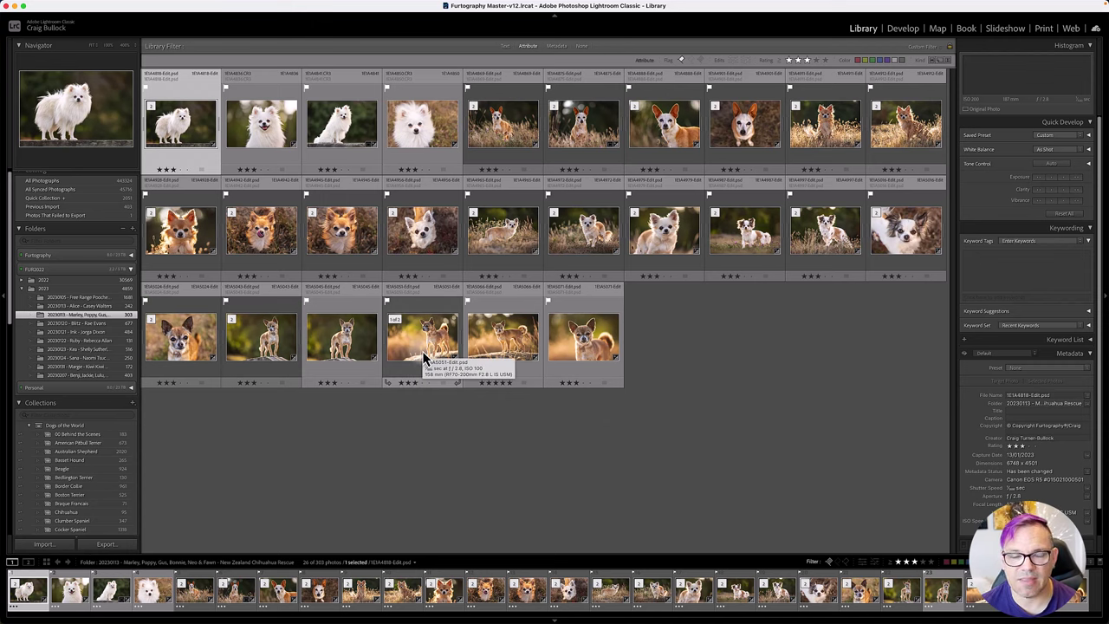
pyautogui.click(93, 307)
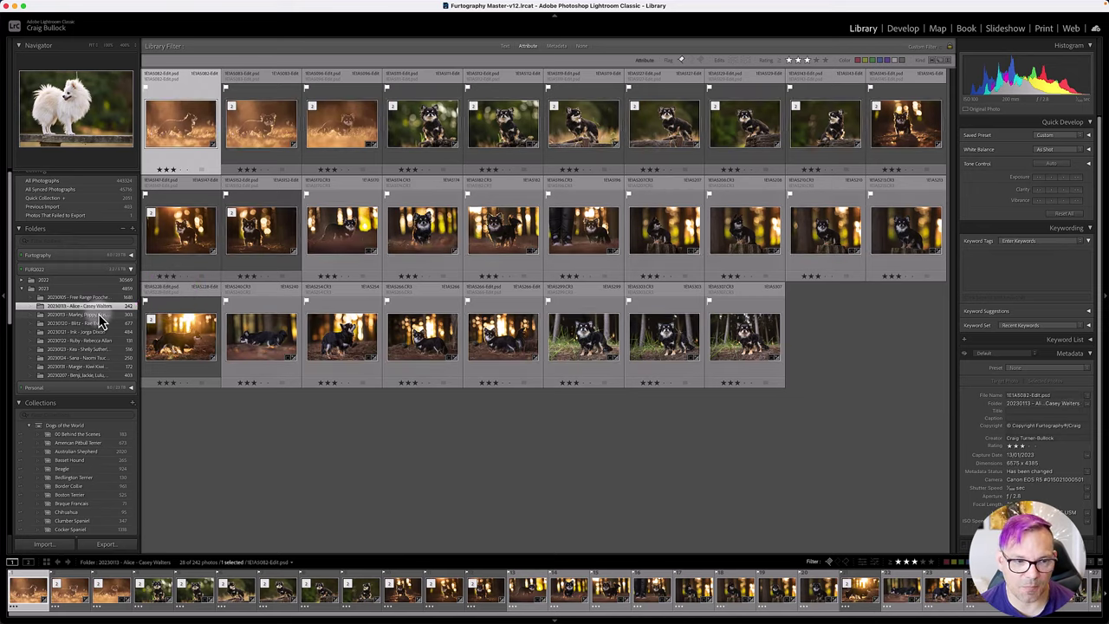